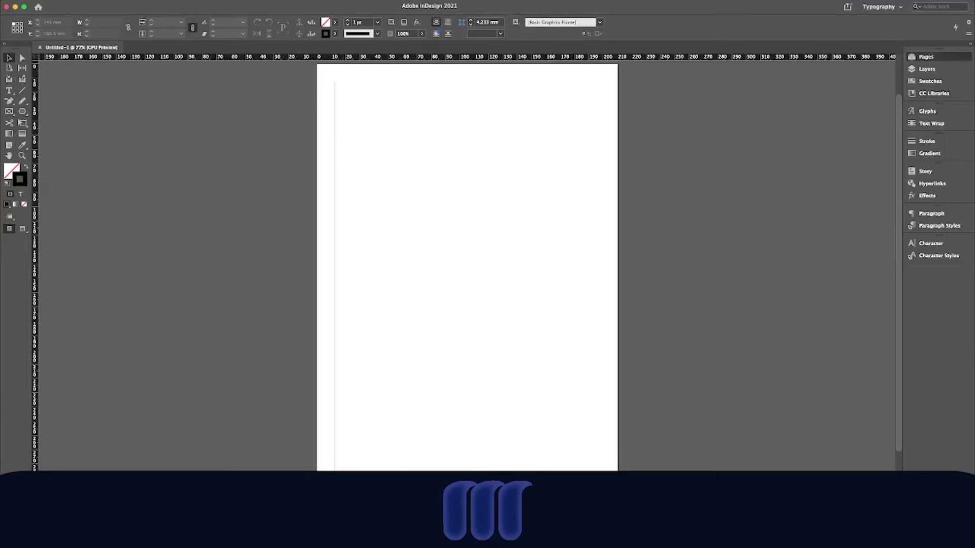
- Add four pages to the single-page document
{"action": "scroll", "coordinate": [467, 266], "scroll_direction": "down", "scroll_amount": 2}
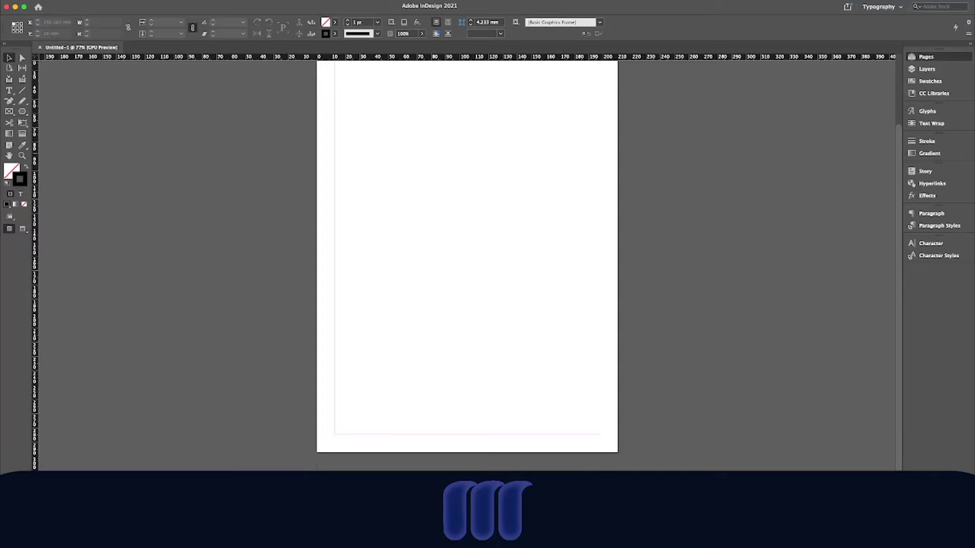
{"action": "scroll", "coordinate": [465, 266], "scroll_direction": "up", "scroll_amount": 2}
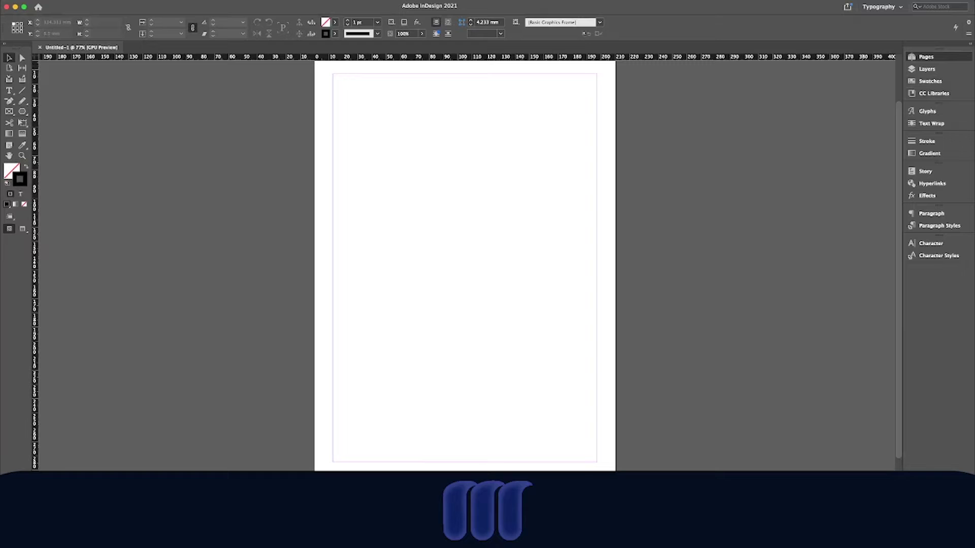
{"action": "key", "text": "super+shift+p"}
{"action": "key", "text": "super+shift+p"}
{"action": "key", "text": "super+shift+p"}
{"action": "key", "text": "super+shift+p"}
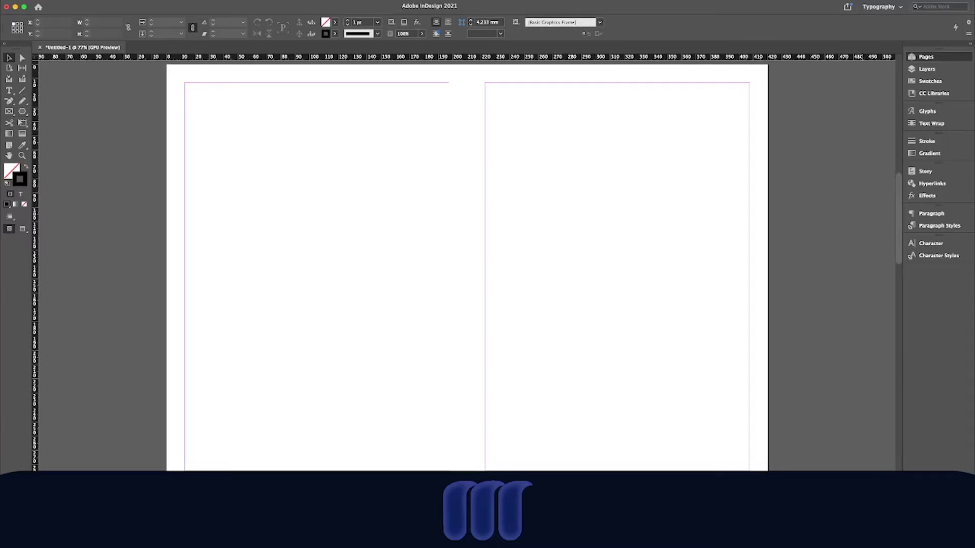
- Return to the first page and create a grid of row and column guides on that page only
{"action": "key", "text": "alt+Page_Up"}
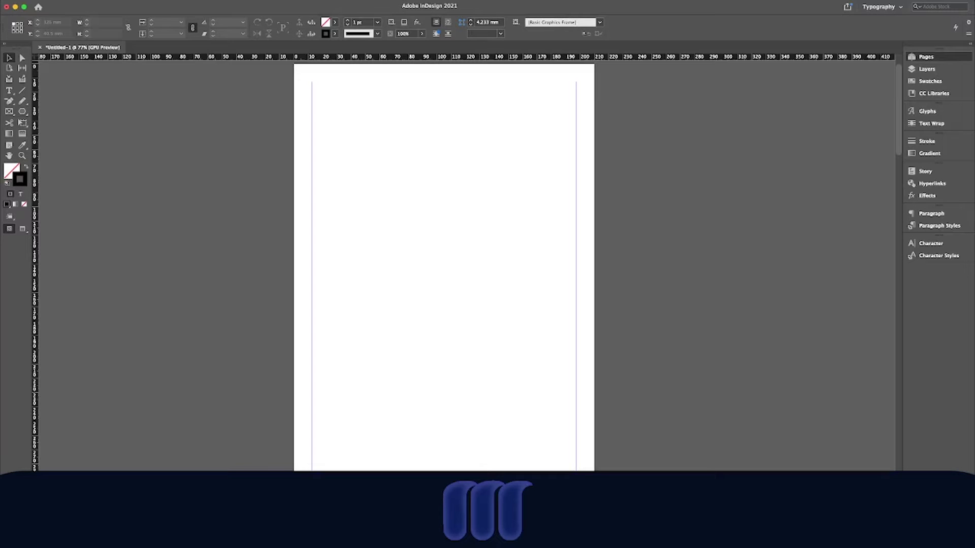
{"action": "key", "text": "alt+super+apostrophe"}
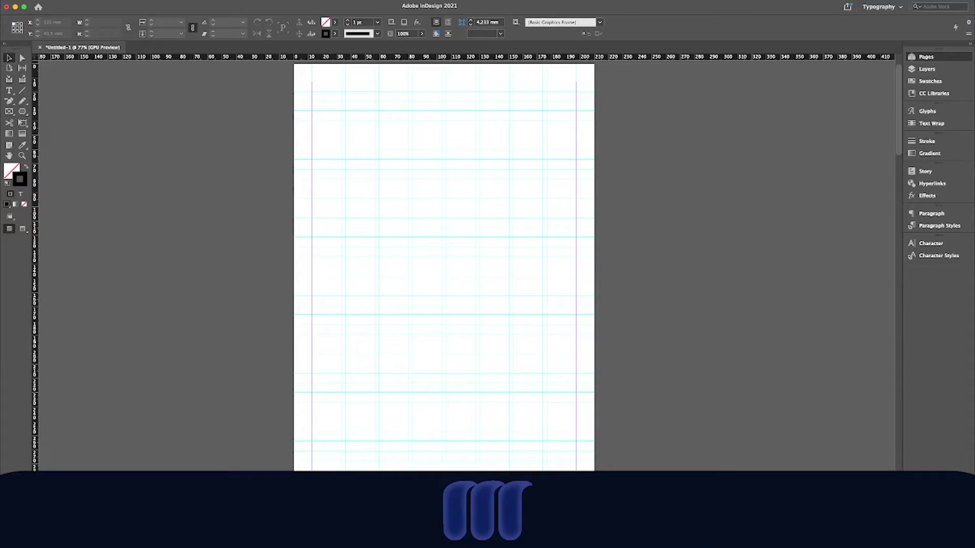
- Look through the first page and the following spreads to check which pages carry the guide grid
{"action": "scroll", "coordinate": [663, 300], "scroll_direction": "down", "scroll_amount": 9}
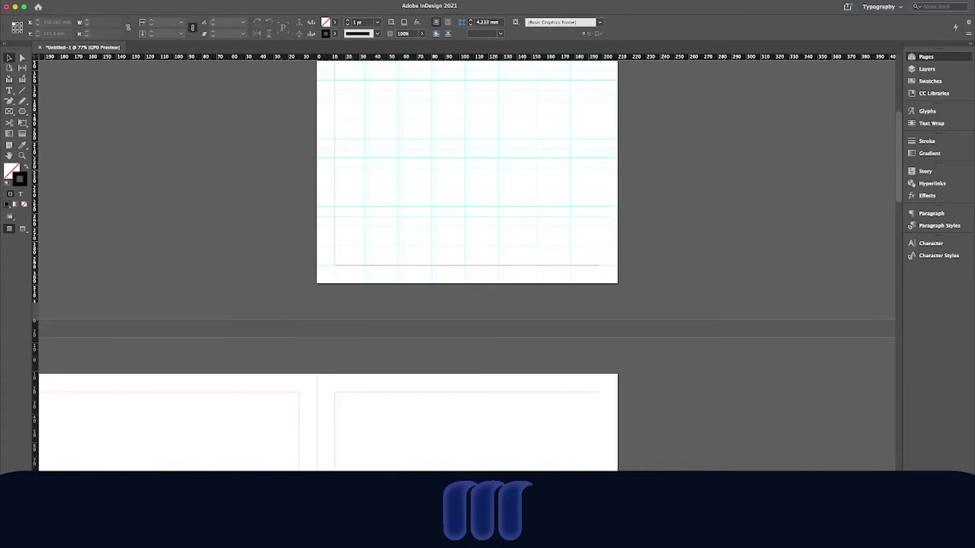
{"action": "scroll", "coordinate": [663, 300], "scroll_direction": "left", "scroll_amount": 2}
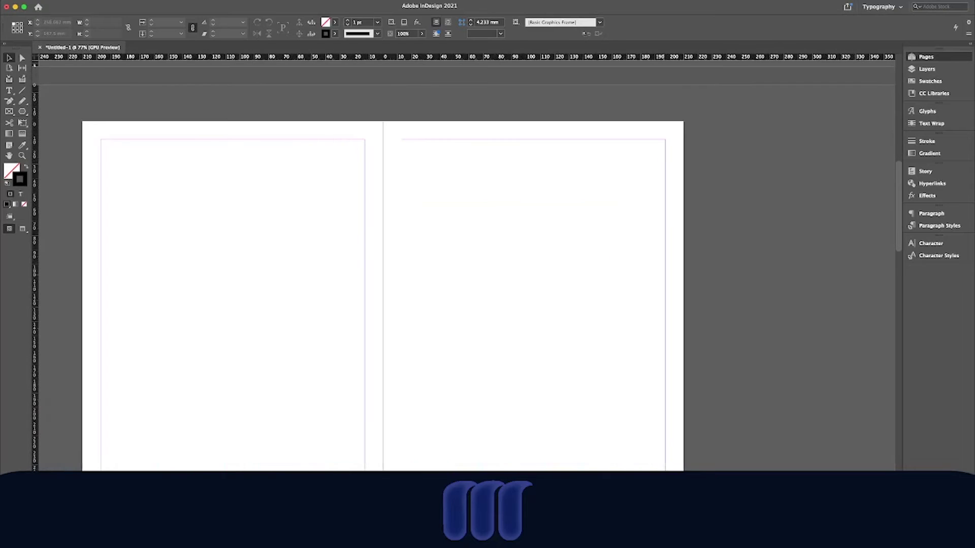
{"action": "scroll", "coordinate": [663, 300], "scroll_direction": "up", "scroll_amount": 2}
{"action": "scroll", "coordinate": [663, 301], "scroll_direction": "down", "scroll_amount": 1}
{"action": "scroll", "coordinate": [663, 301], "scroll_direction": "left", "scroll_amount": 1}
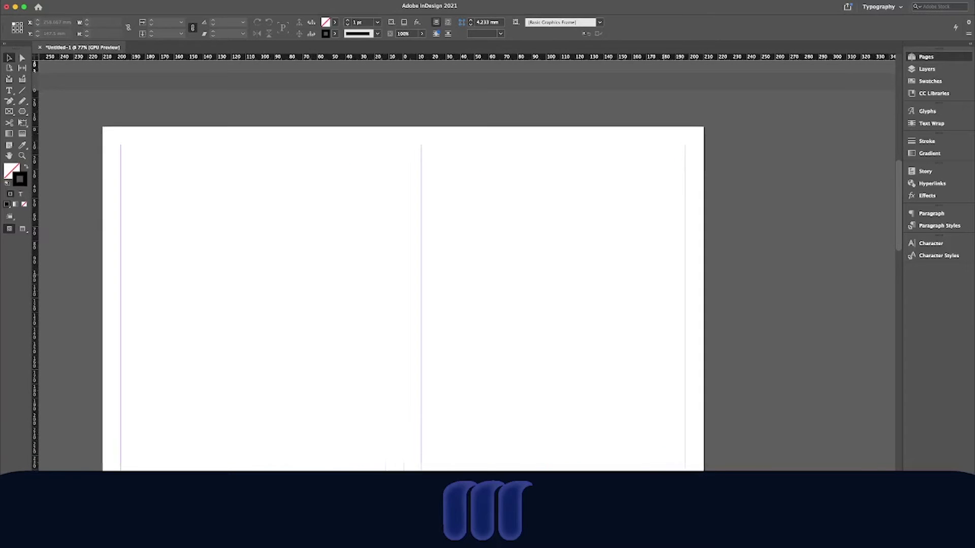
{"action": "scroll", "coordinate": [663, 301], "scroll_direction": "down", "scroll_amount": 6}
{"action": "scroll", "coordinate": [663, 301], "scroll_direction": "left", "scroll_amount": 1}
{"action": "scroll", "coordinate": [663, 301], "scroll_direction": "down", "scroll_amount": 8}
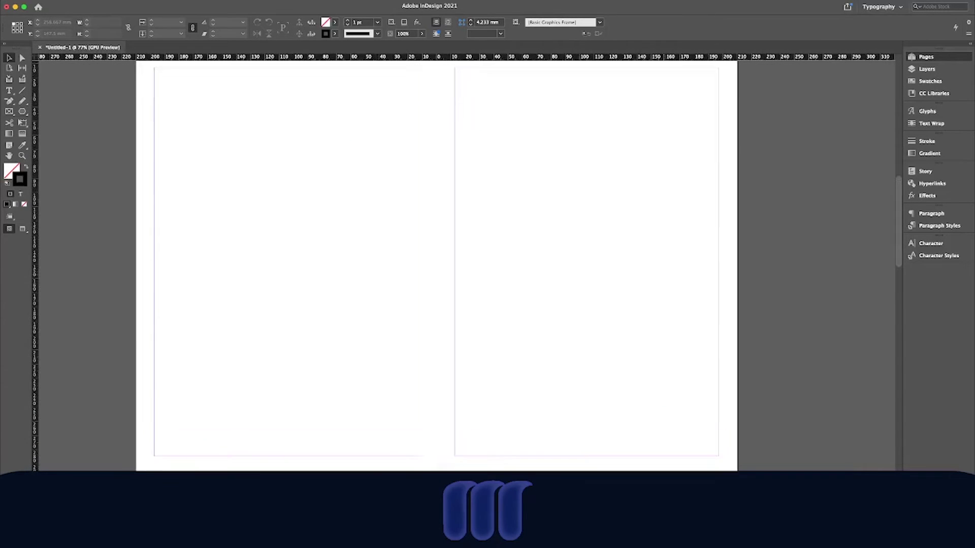
{"action": "scroll", "coordinate": [663, 300], "scroll_direction": "right", "scroll_amount": 1}
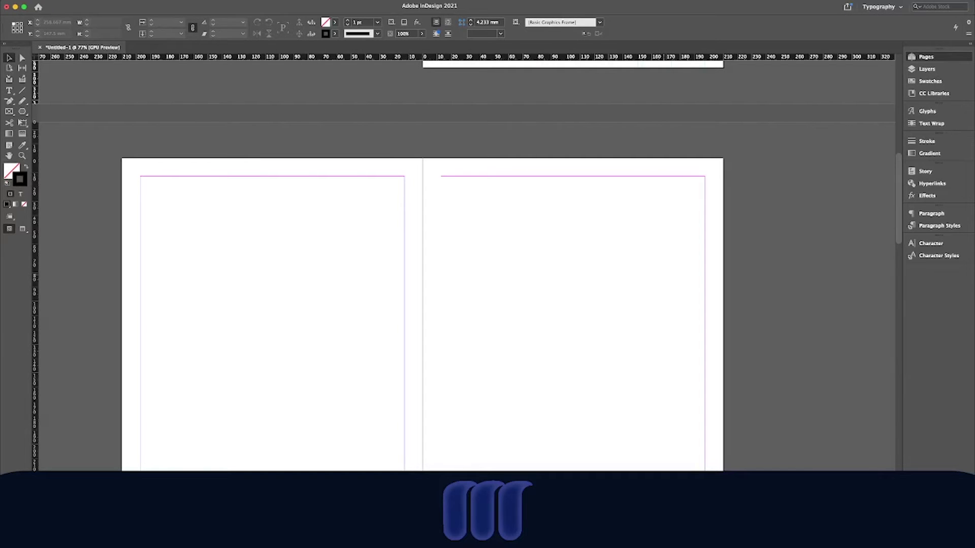
{"action": "scroll", "coordinate": [507, 264], "scroll_direction": "up", "scroll_amount": 10}
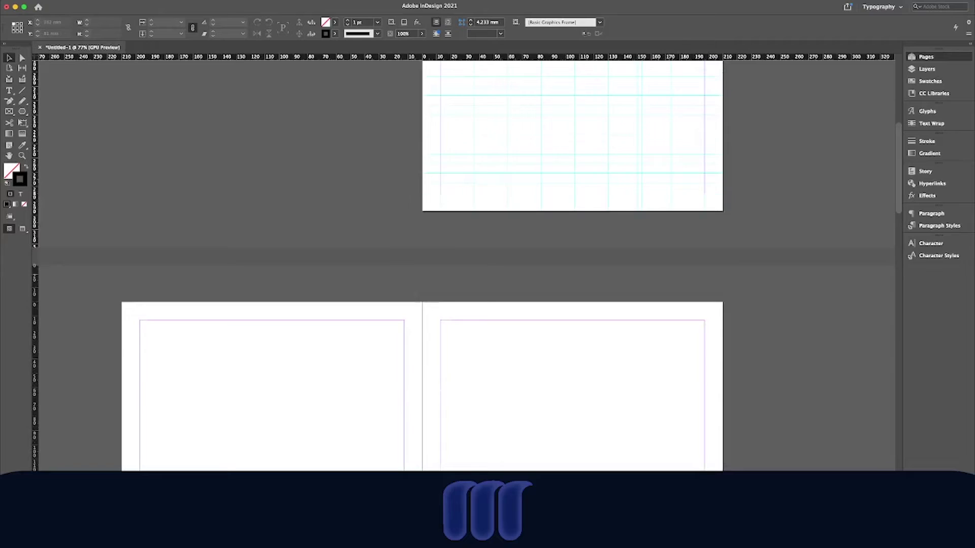
{"action": "scroll", "coordinate": [571, 267], "scroll_direction": "up", "scroll_amount": 1}
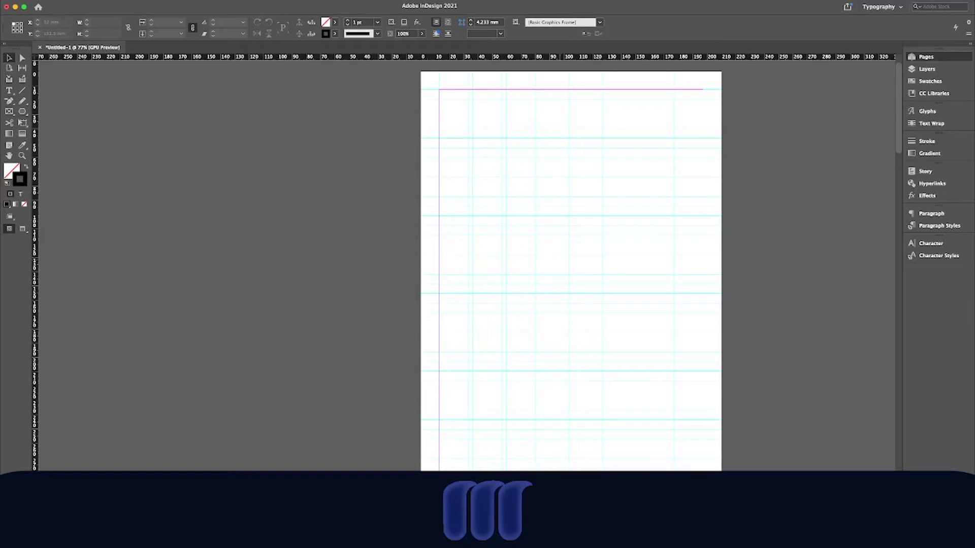
- Clear the guides from the first page and create the row and column guide grid on the master spread
{"action": "key", "text": "super+apostrophe"}
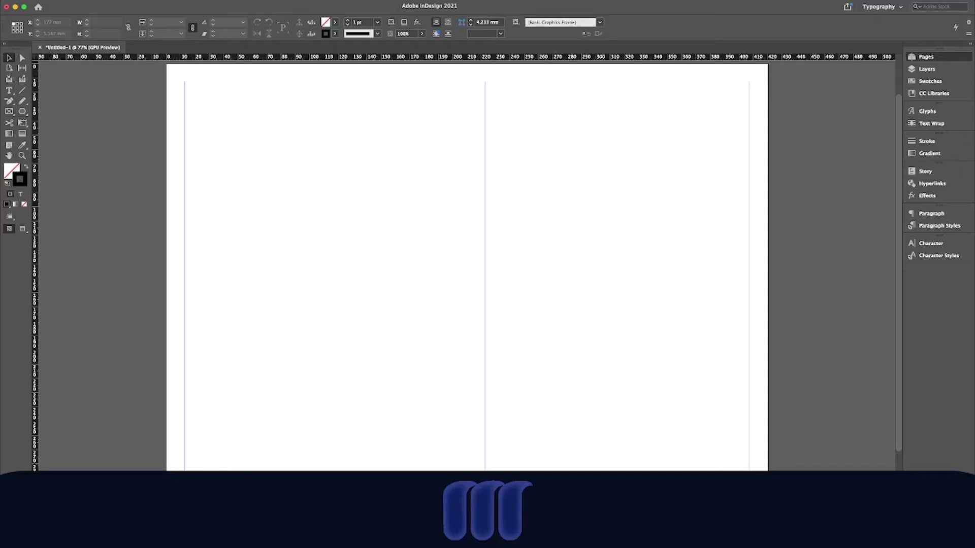
{"action": "key", "text": "alt+super+apostrophe"}
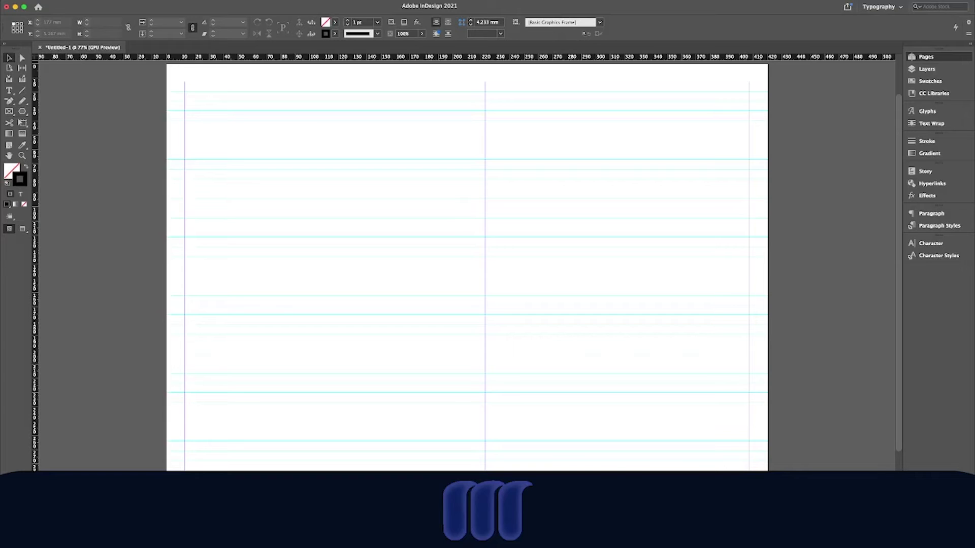
{"action": "key", "text": "super+apostrophe"}
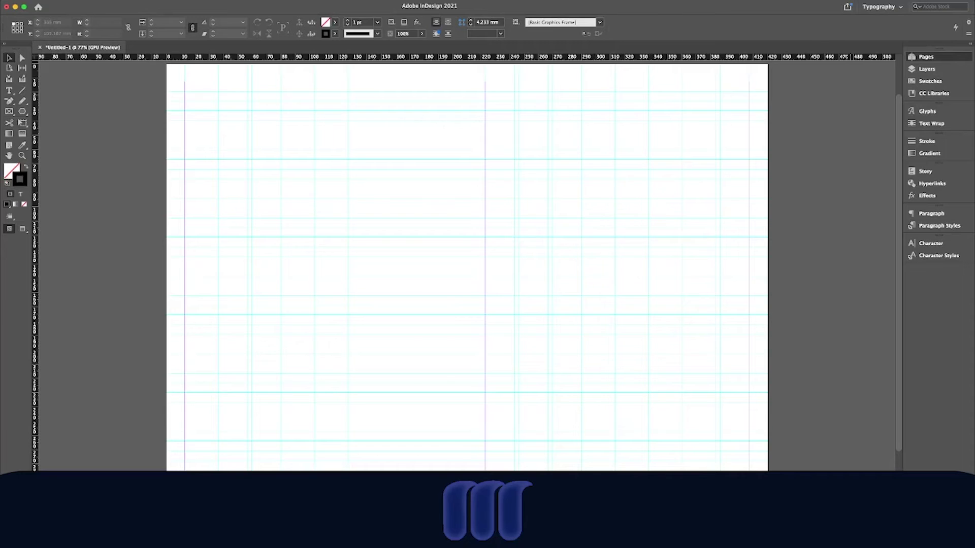
- Look through all document pages to check that the master guide grid is applied on each of them
{"action": "key", "text": "super+shift+Page_Up"}
{"action": "key", "text": "super+shift+Page_Down"}
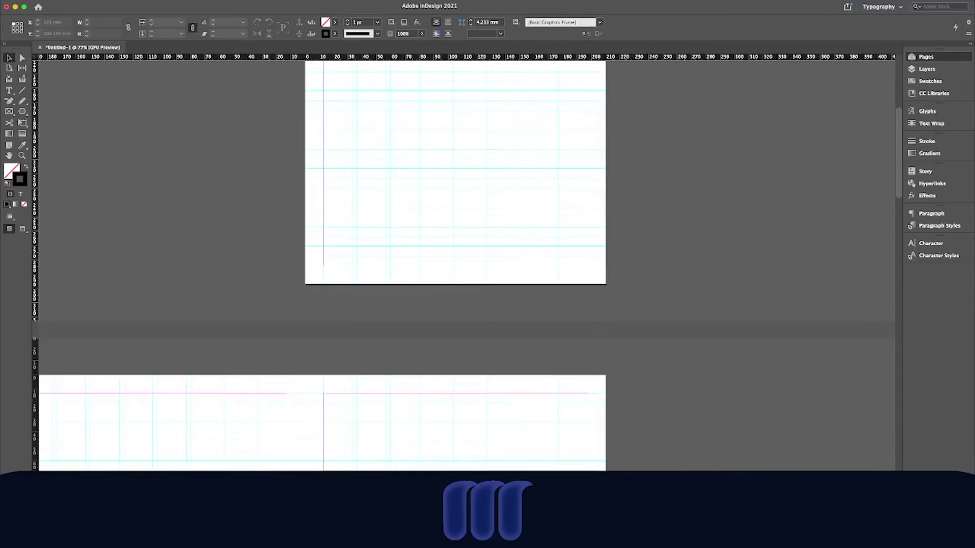
{"action": "scroll", "coordinate": [467, 266], "scroll_direction": "down", "scroll_amount": 20}
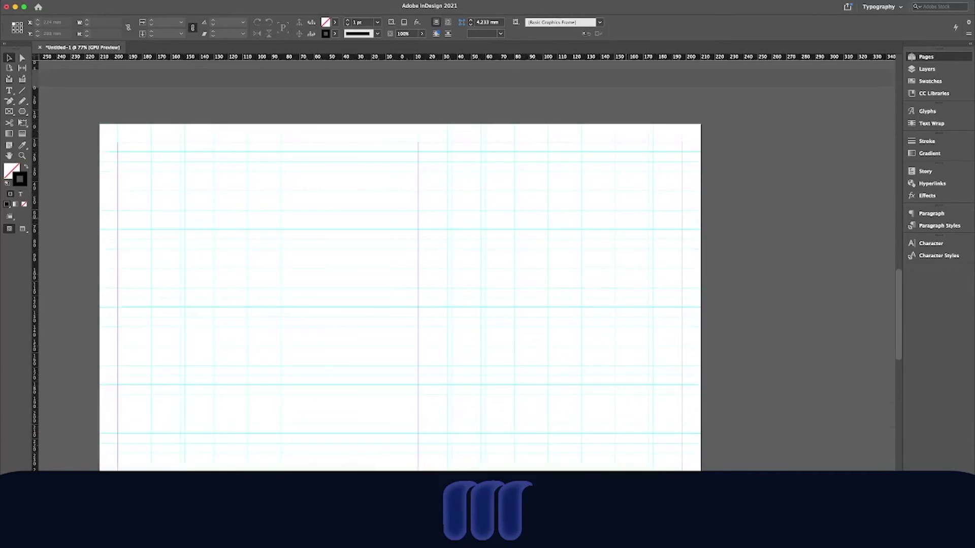
{"action": "scroll", "coordinate": [467, 266], "scroll_direction": "left", "scroll_amount": 2}
{"action": "scroll", "coordinate": [467, 265], "scroll_direction": "left", "scroll_amount": 2}
{"action": "scroll", "coordinate": [467, 266], "scroll_direction": "up", "scroll_amount": 15}
{"action": "scroll", "coordinate": [467, 266], "scroll_direction": "right", "scroll_amount": 4}
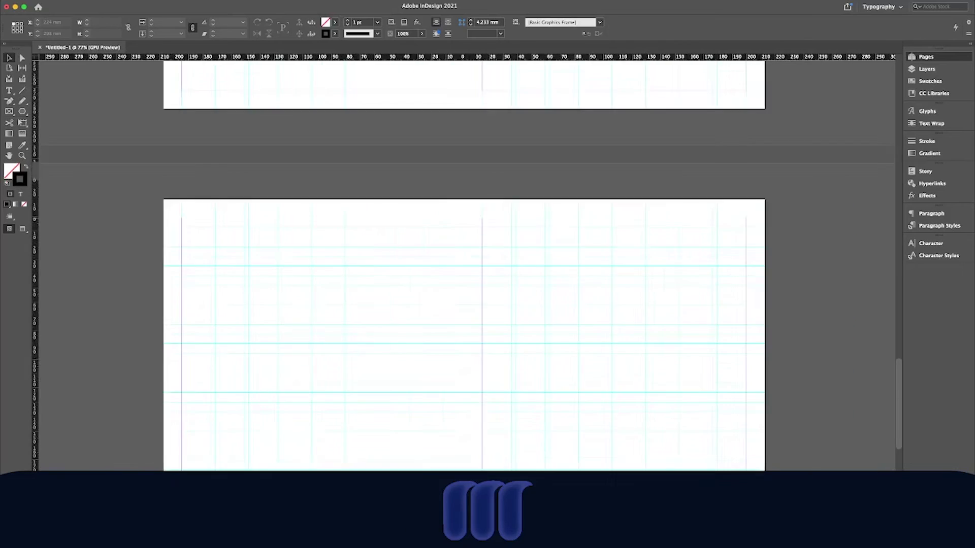
{"action": "scroll", "coordinate": [467, 265], "scroll_direction": "up", "scroll_amount": 10}
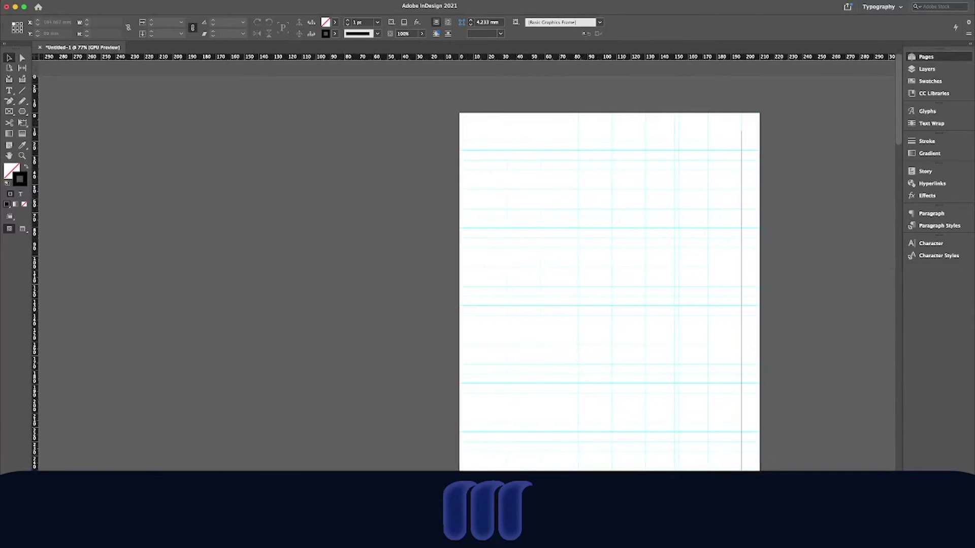
{"action": "scroll", "coordinate": [604, 264], "scroll_direction": "down", "scroll_amount": 4}
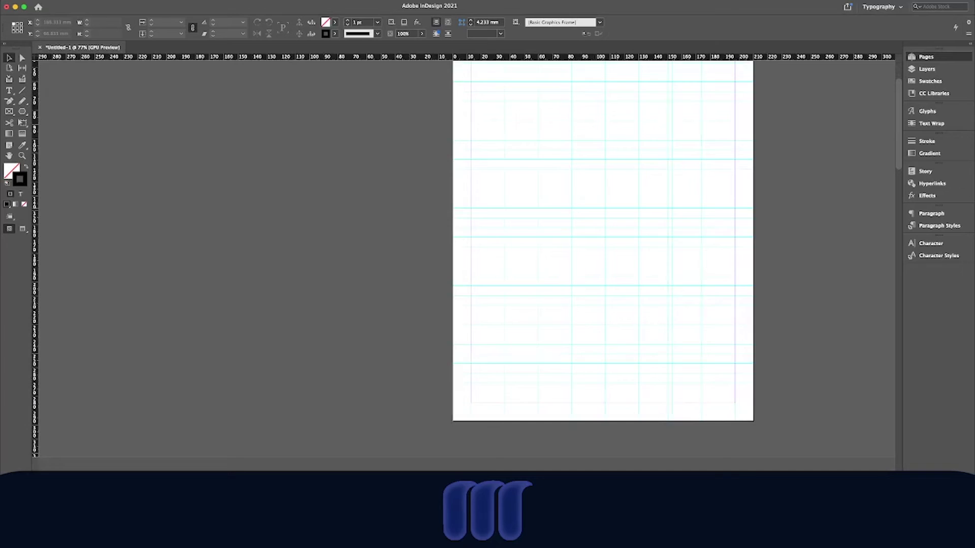
{"action": "scroll", "coordinate": [603, 264], "scroll_direction": "up", "scroll_amount": 2}
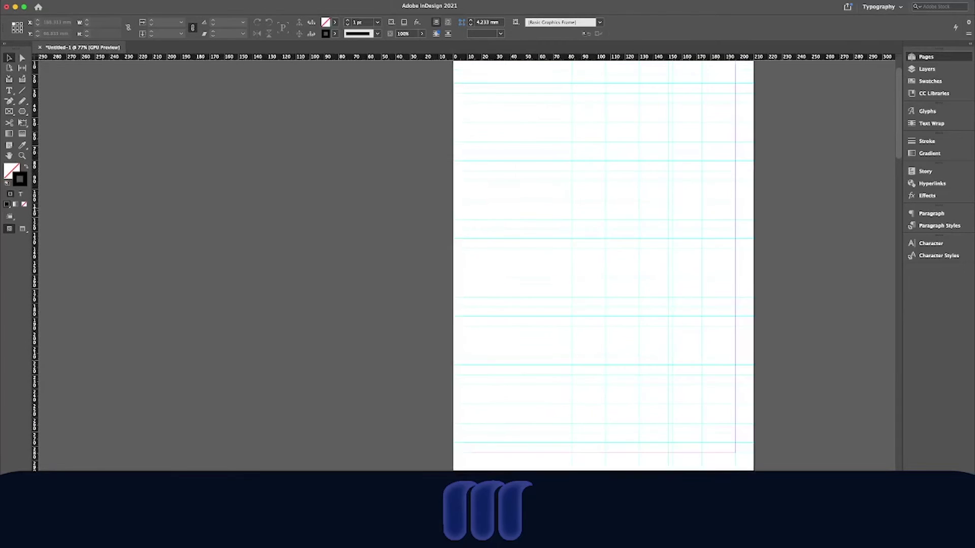
{"action": "scroll", "coordinate": [599, 264], "scroll_direction": "down", "scroll_amount": 5}
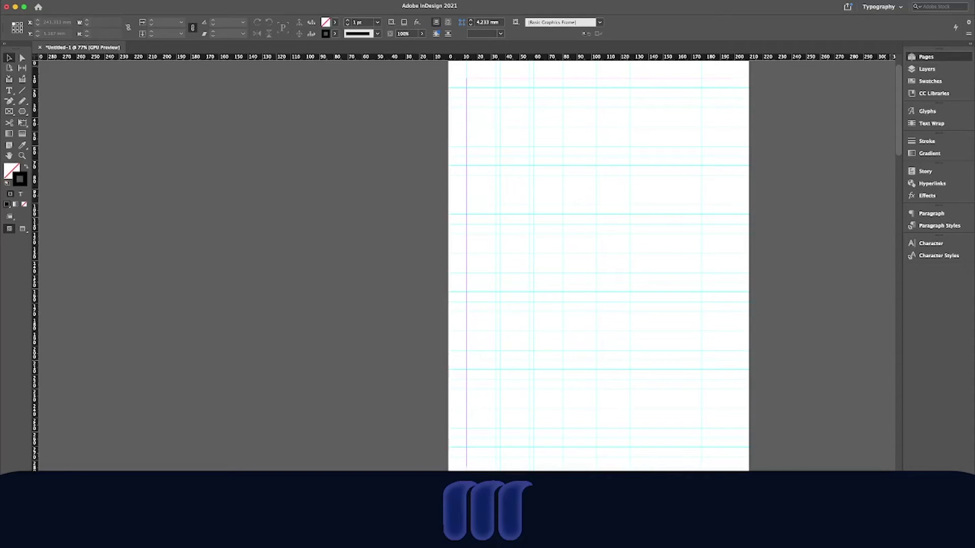
- Remove the master guides from the first page to compare it with the next spread, and restore them
{"action": "key", "text": "super+z"}
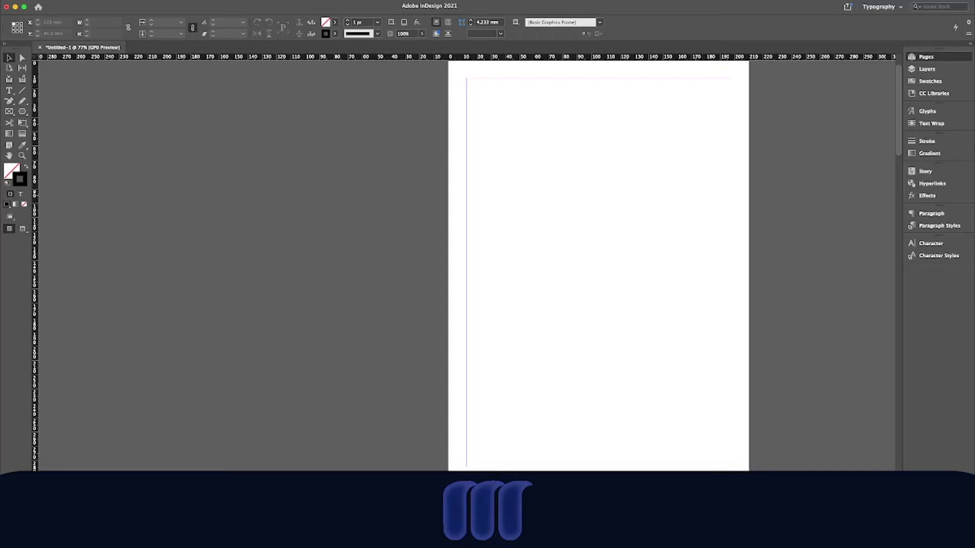
{"action": "scroll", "coordinate": [467, 264], "scroll_direction": "down", "scroll_amount": 10}
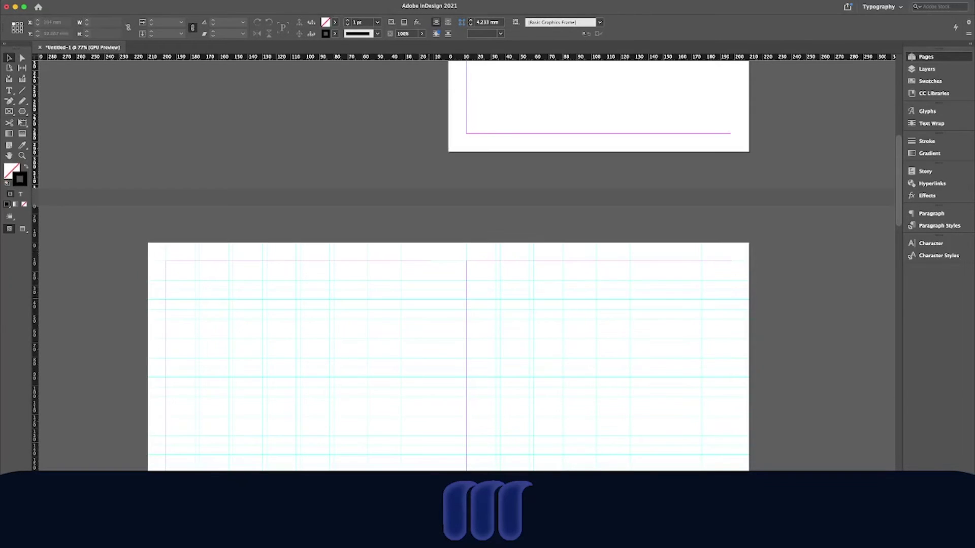
{"action": "scroll", "coordinate": [598, 264], "scroll_direction": "up", "scroll_amount": 10}
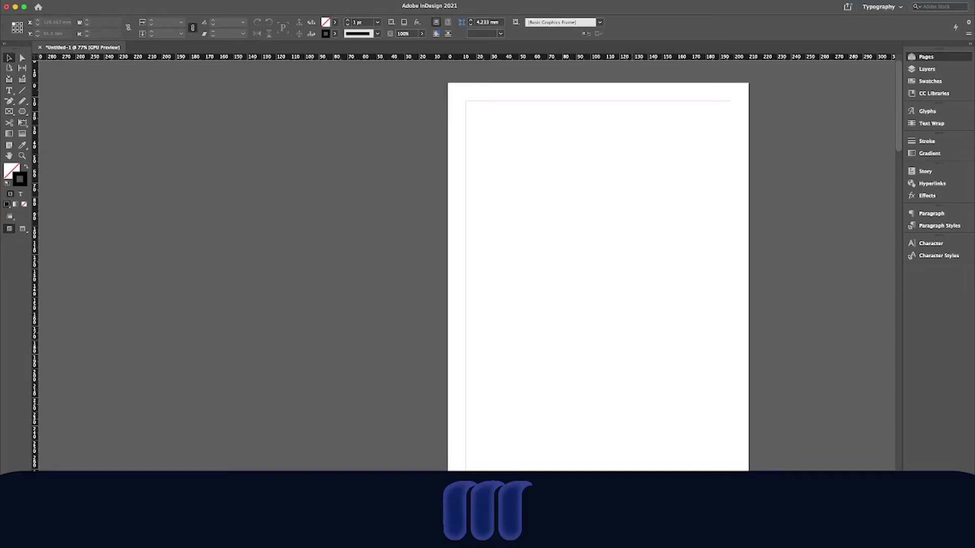
{"action": "scroll", "coordinate": [598, 275], "scroll_direction": "down", "scroll_amount": 10}
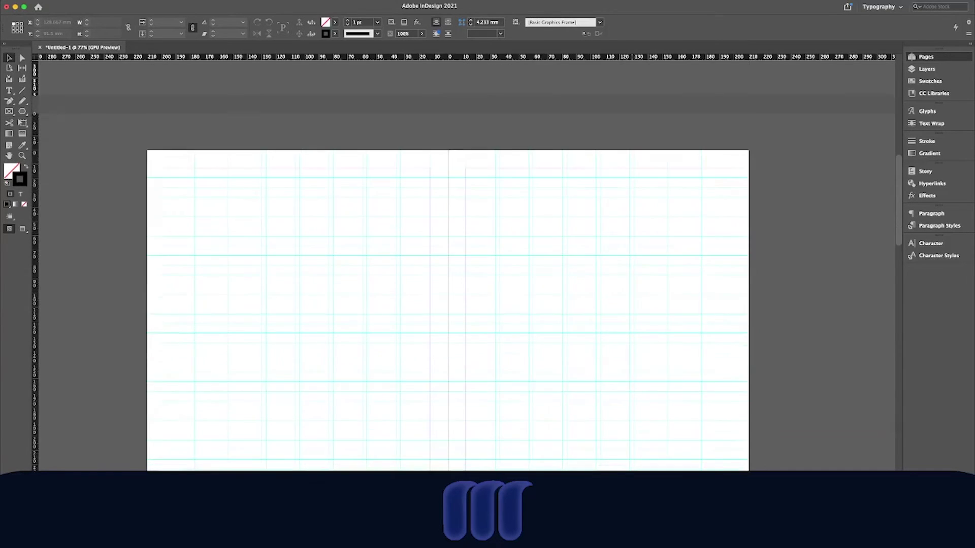
{"action": "scroll", "coordinate": [598, 274], "scroll_direction": "up", "scroll_amount": 10}
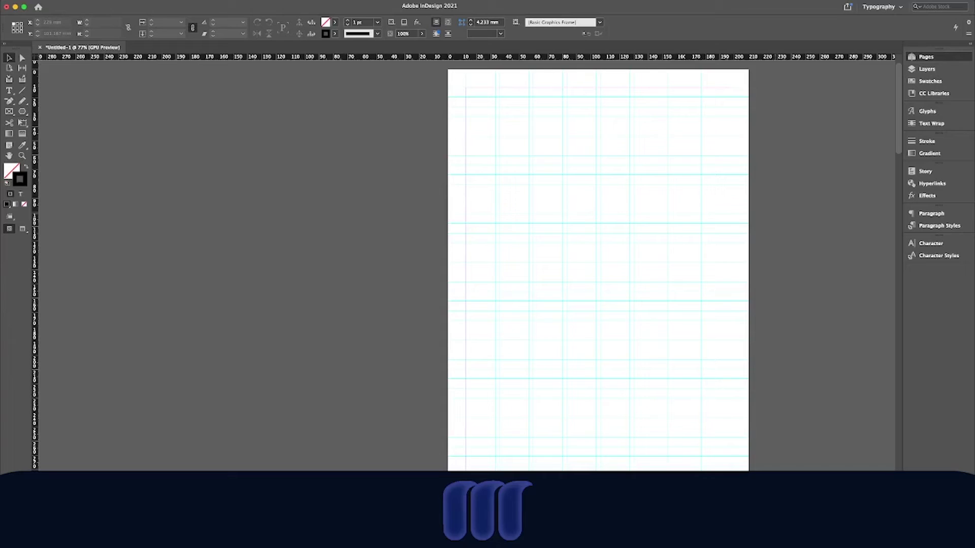
{"action": "key", "text": "super+z"}
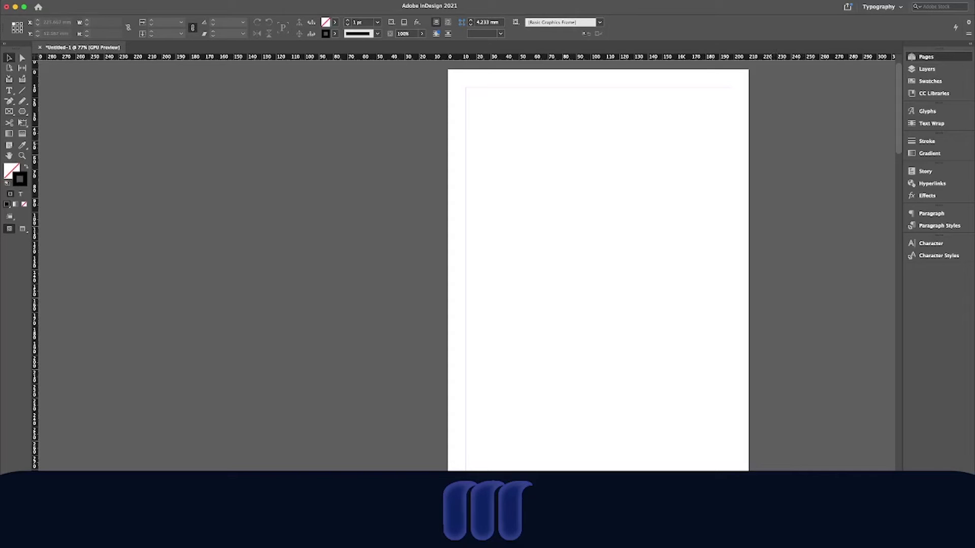
{"action": "key", "text": "super+shift+z"}
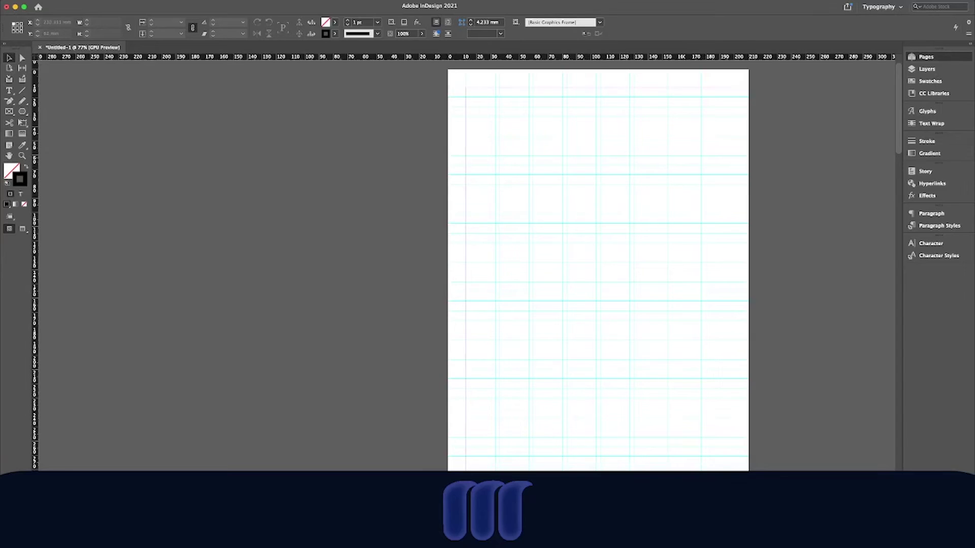
- Draw a text frame about 94 mm wide at the first page's upper margin corner and enter "Tutorial 02"
{"action": "key", "text": "t"}
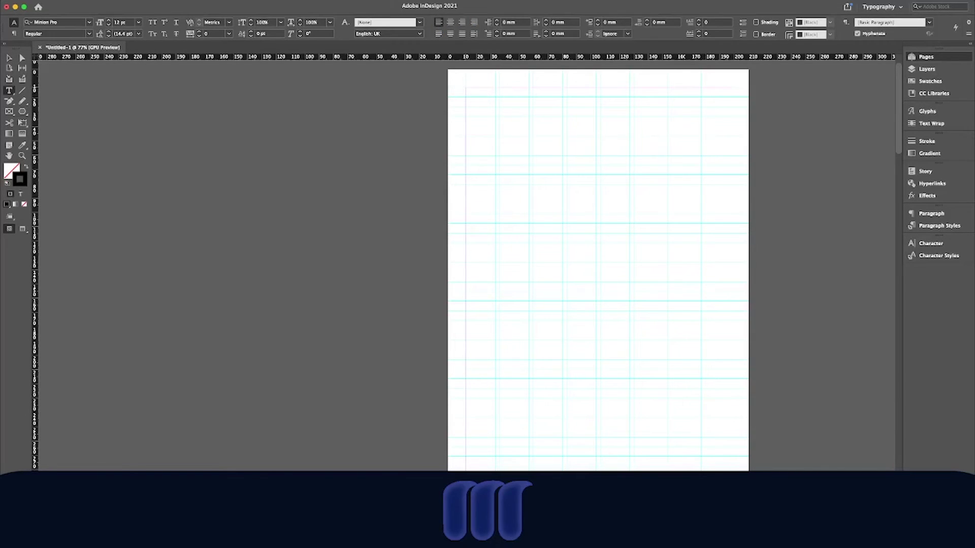
{"action": "left_click_drag", "start_coordinate": [466, 88], "coordinate": [596, 117]}
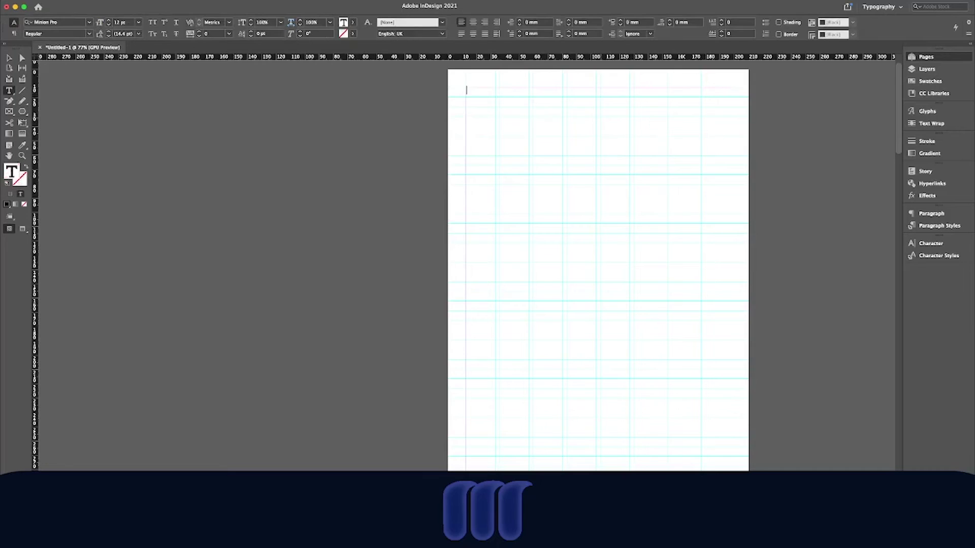
{"action": "type", "text": "Tutorial 02"}
- Set the "Tutorial 02" text in Proxima Nova Bold
{"action": "key", "text": "super+a"}
{"action": "left_click", "coordinate": [89, 23]}
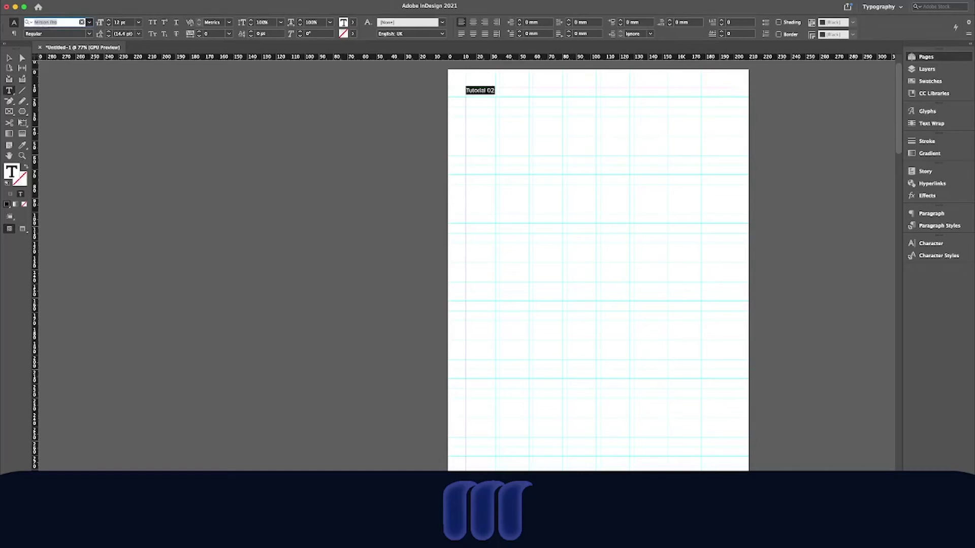
{"action": "key", "text": "Return"}
{"action": "left_click", "coordinate": [89, 34]}
{"action": "left_click", "coordinate": [39, 112]}
- Increase the font size of the "Tutorial 02" title to 39 pt
{"action": "left_click", "coordinate": [109, 20]}
{"action": "left_click", "coordinate": [109, 21]}
{"action": "left_click", "coordinate": [109, 20]}
{"action": "left_click", "coordinate": [109, 20]}
{"action": "left_click", "coordinate": [109, 20]}
{"action": "left_click", "coordinate": [108, 20]}
{"action": "left_click", "coordinate": [108, 20]}
{"action": "left_click", "coordinate": [108, 20]}
{"action": "left_click", "coordinate": [109, 20]}
{"action": "left_click", "coordinate": [109, 20]}
{"action": "left_click", "coordinate": [109, 20]}
{"action": "left_click", "coordinate": [109, 21]}
{"action": "left_click", "coordinate": [108, 20]}
{"action": "left_click", "coordinate": [109, 20]}
{"action": "left_click", "coordinate": [108, 20]}
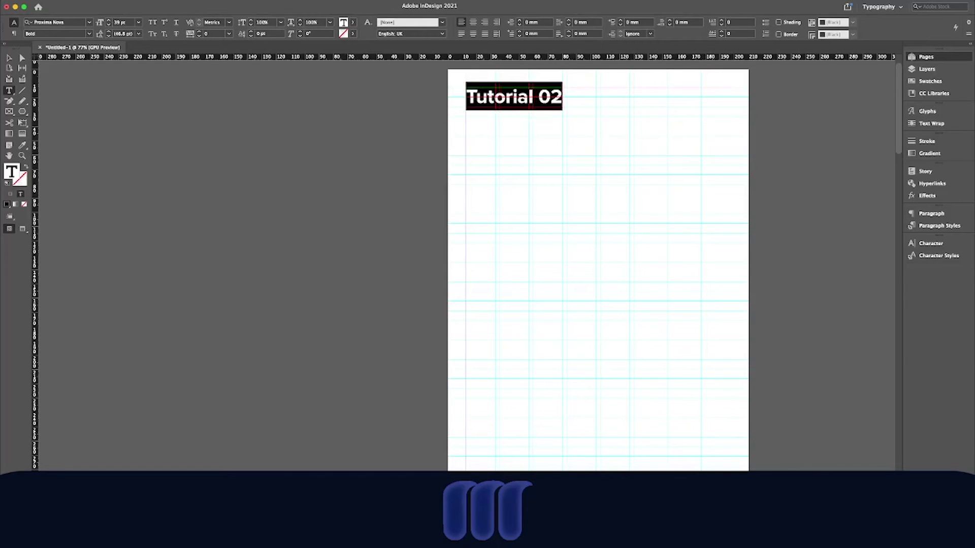
- Extend the title's text frame downward to a height of about 170 mm
{"action": "key", "text": "Escape"}
{"action": "left_click_drag", "start_coordinate": [533, 116], "coordinate": [533, 330]}
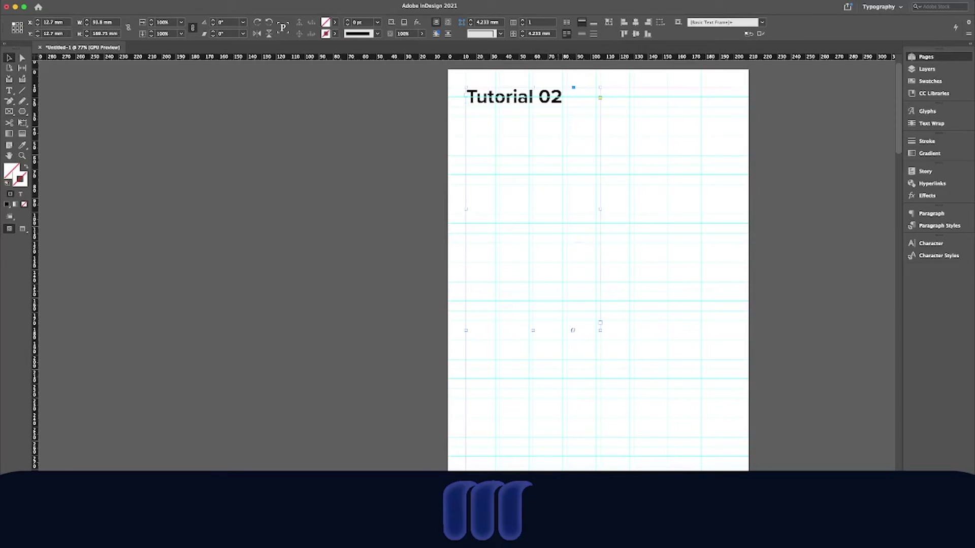
- Copy the "Tutorial 02" title and paste it twice below in the same frame, with a blank line before each copy
{"action": "double_click", "coordinate": [560, 97]}
{"action": "key", "text": "super+a"}
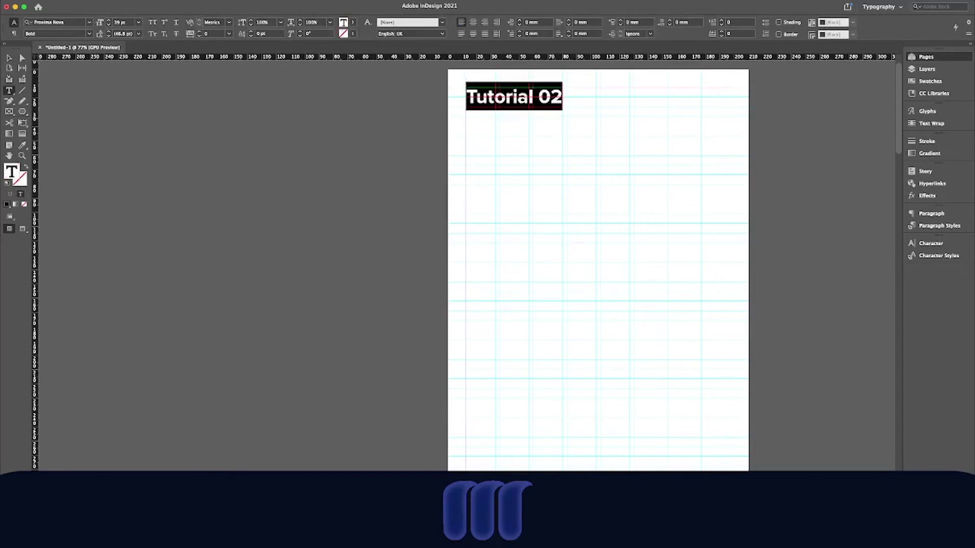
{"action": "key", "text": "super+c"}
{"action": "key", "text": "Right"}
{"action": "key", "text": "Return"}
{"action": "key", "text": "Return"}
{"action": "key", "text": "super+v"}
{"action": "key", "text": "Return"}
{"action": "key", "text": "Return"}
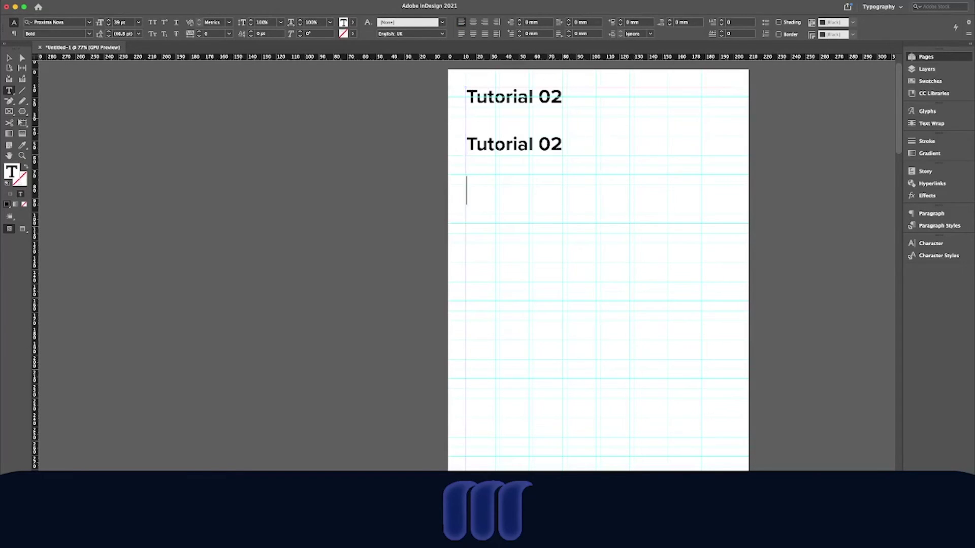
{"action": "key", "text": "super+v"}
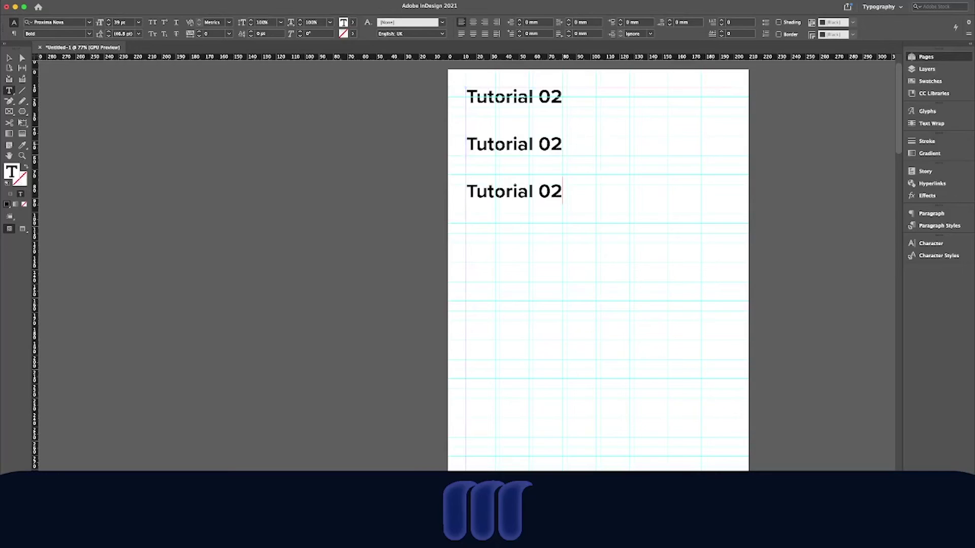
- Reduce the font size of the second "Tutorial 02" line to 26 pt
{"action": "left_click_drag", "start_coordinate": [563, 144], "coordinate": [393, 144]}
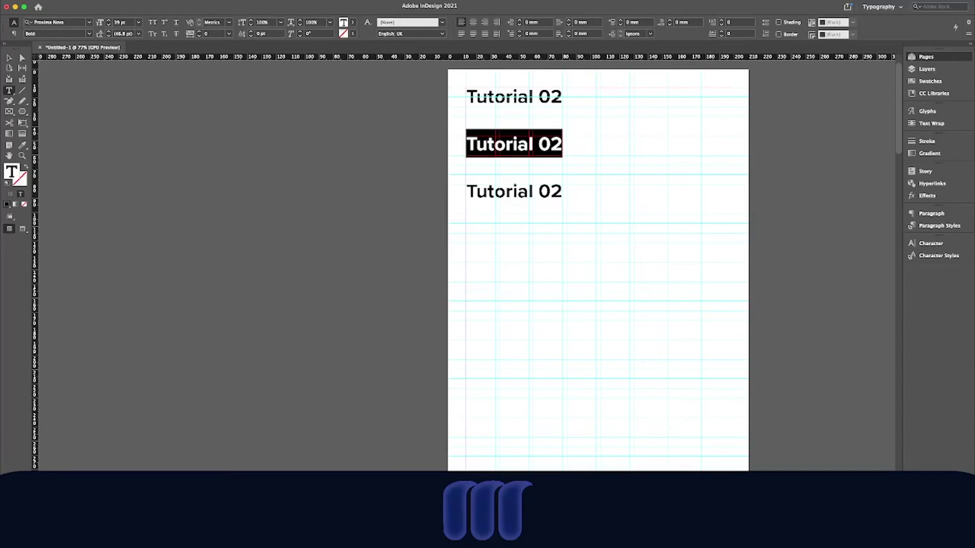
{"action": "left_click", "coordinate": [109, 24]}
{"action": "left_click", "coordinate": [108, 24]}
{"action": "left_click", "coordinate": [109, 24]}
{"action": "left_click", "coordinate": [108, 25]}
{"action": "left_click", "coordinate": [109, 25]}
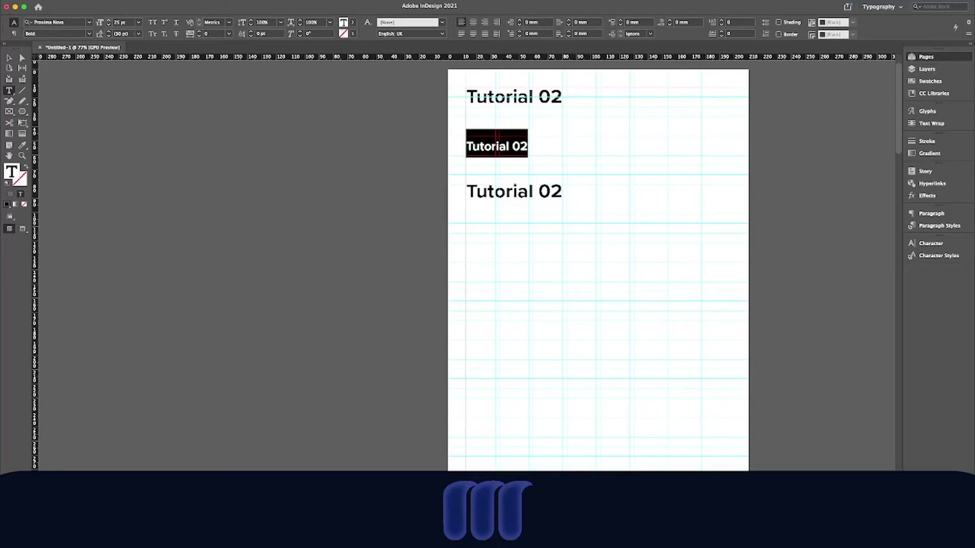
{"action": "left_click", "coordinate": [125, 22]}
{"action": "key", "text": "Return"}
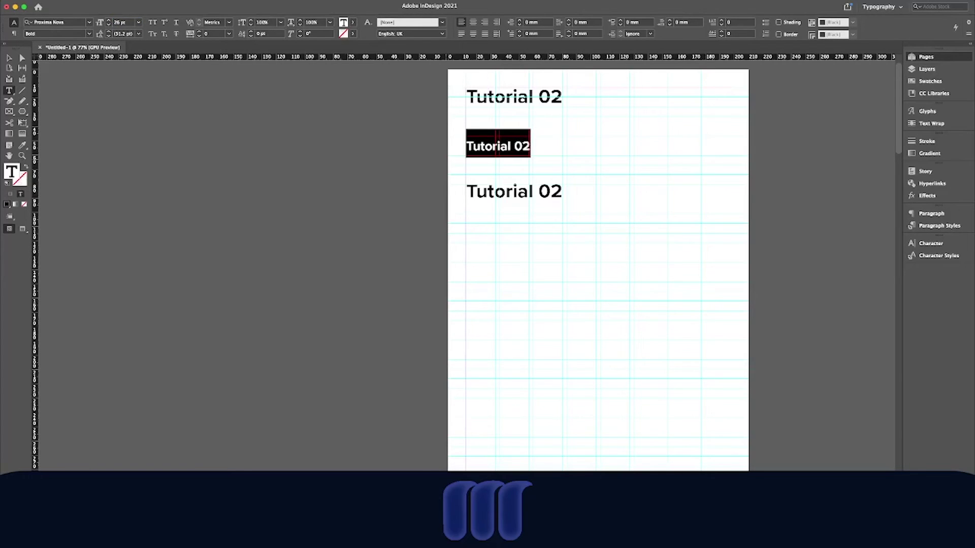
- Reduce the font size of the third "Tutorial 02" line to 18 pt and deselect the text frame
{"action": "left_click_drag", "start_coordinate": [562, 193], "coordinate": [464, 194]}
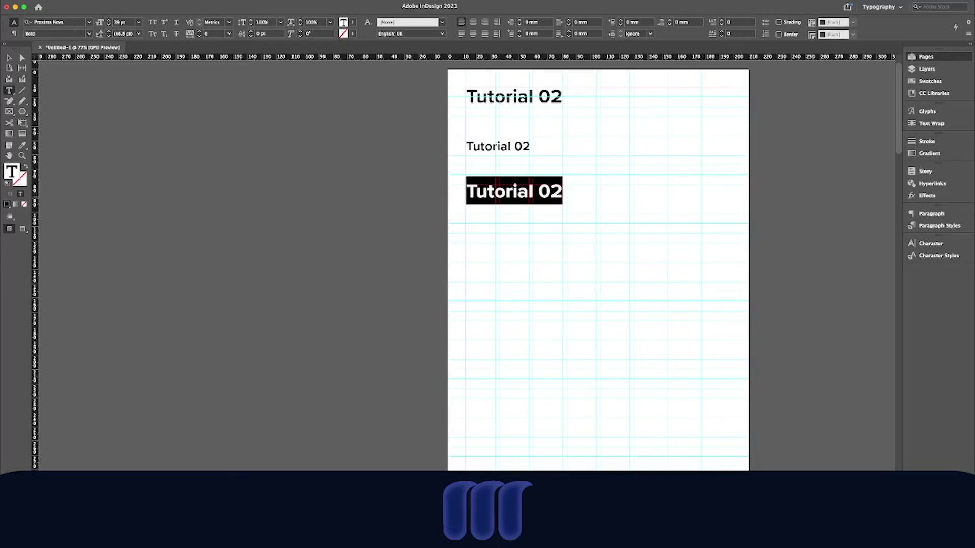
{"action": "left_click", "coordinate": [109, 25]}
{"action": "left_click", "coordinate": [109, 24]}
{"action": "left_click", "coordinate": [109, 24]}
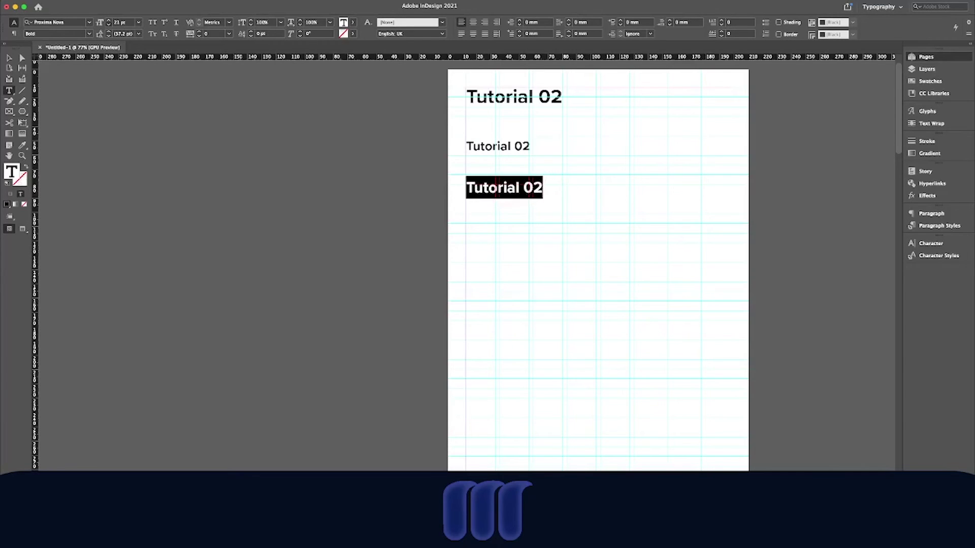
{"action": "left_click", "coordinate": [108, 24]}
{"action": "left_click", "coordinate": [108, 25]}
{"action": "left_click", "coordinate": [109, 25]}
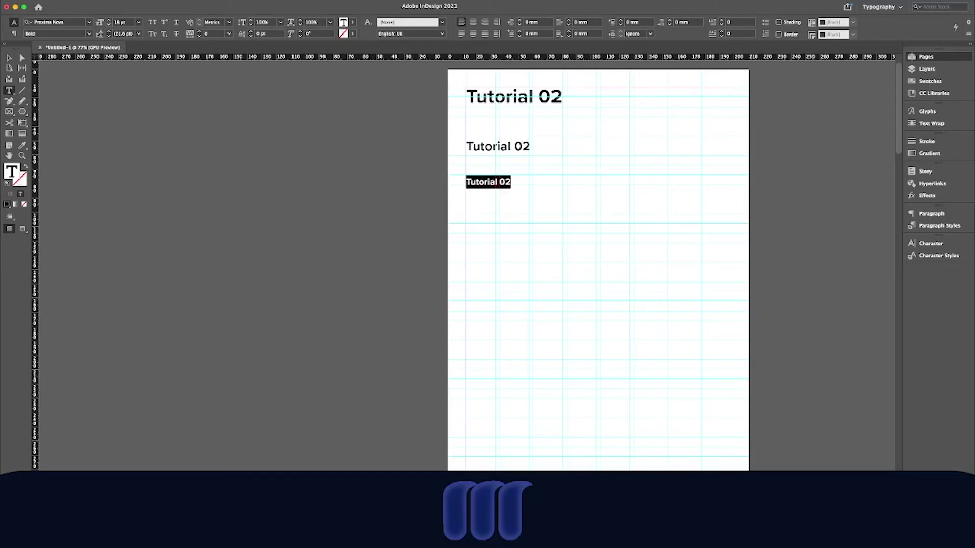
{"action": "left_click", "coordinate": [9, 58]}
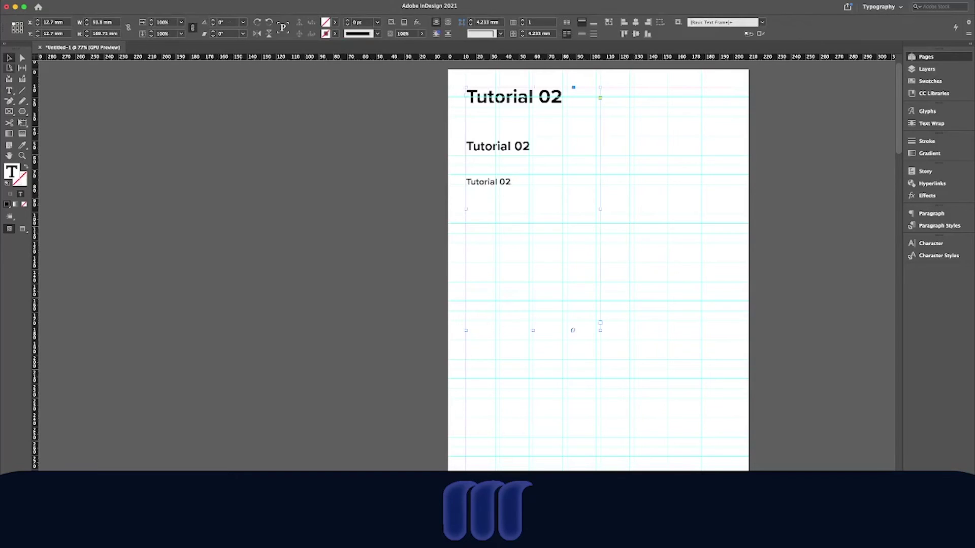
{"action": "left_click", "coordinate": [378, 147]}
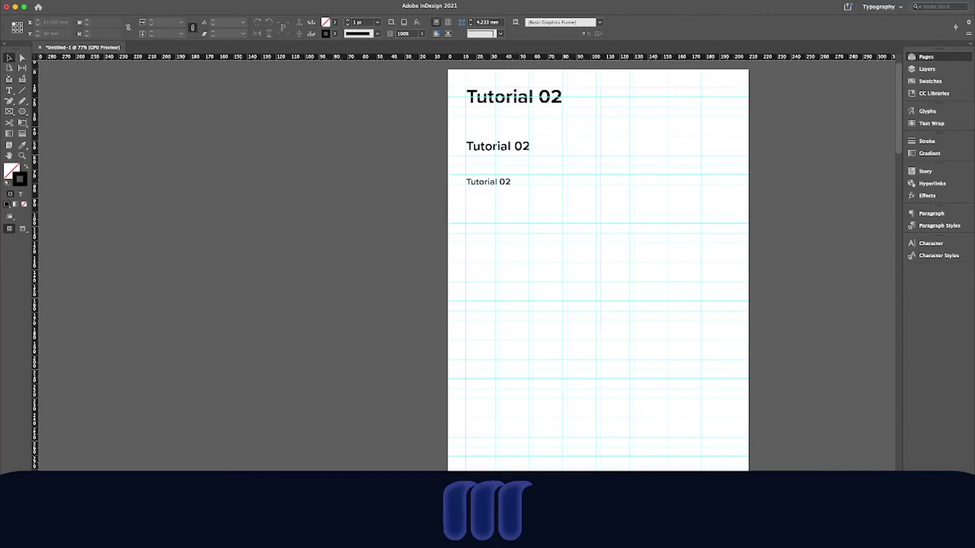
- Remove the blank lines between the three "Tutorial 02" lines, keeping each on its own line
{"action": "double_click", "coordinate": [510, 182]}
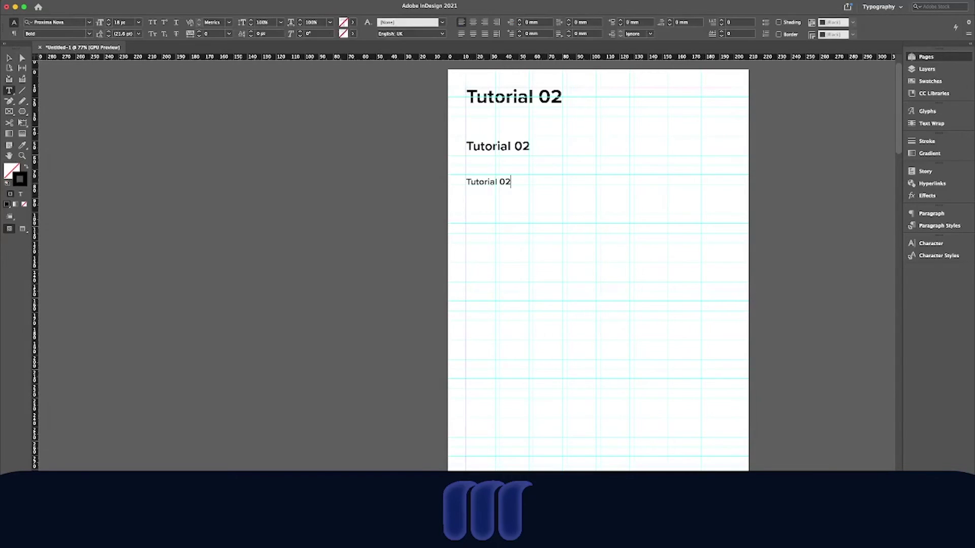
{"action": "key", "text": "BackSpace"}
{"action": "key", "text": "BackSpace"}
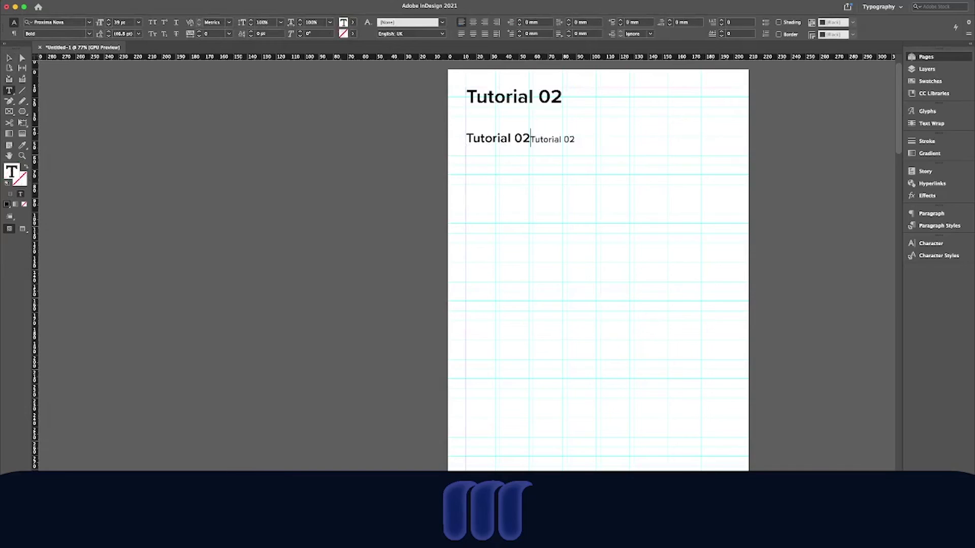
{"action": "key", "text": "Return"}
- Set the leading of all three "Tutorial 02" lines to 27 pt
{"action": "key", "text": "super+a"}
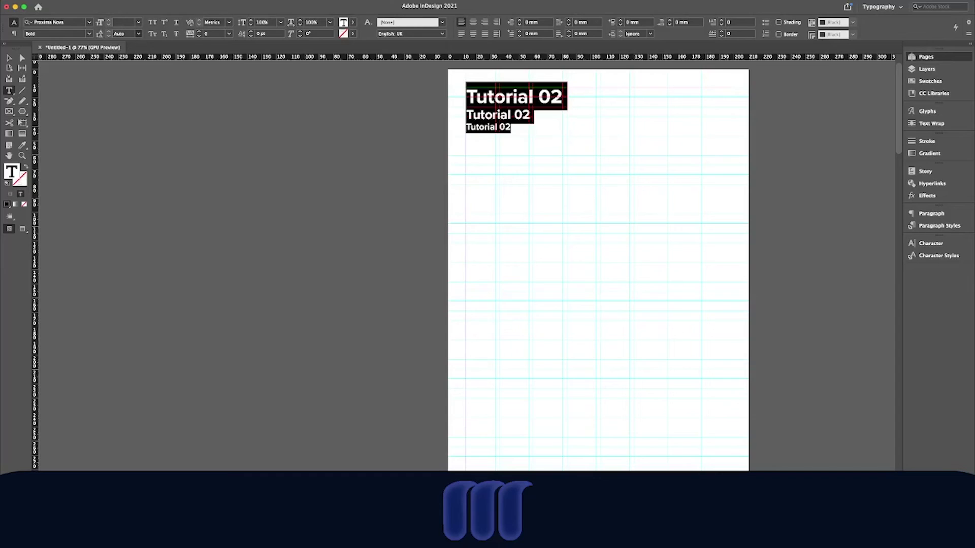
{"action": "left_click", "coordinate": [122, 120]}
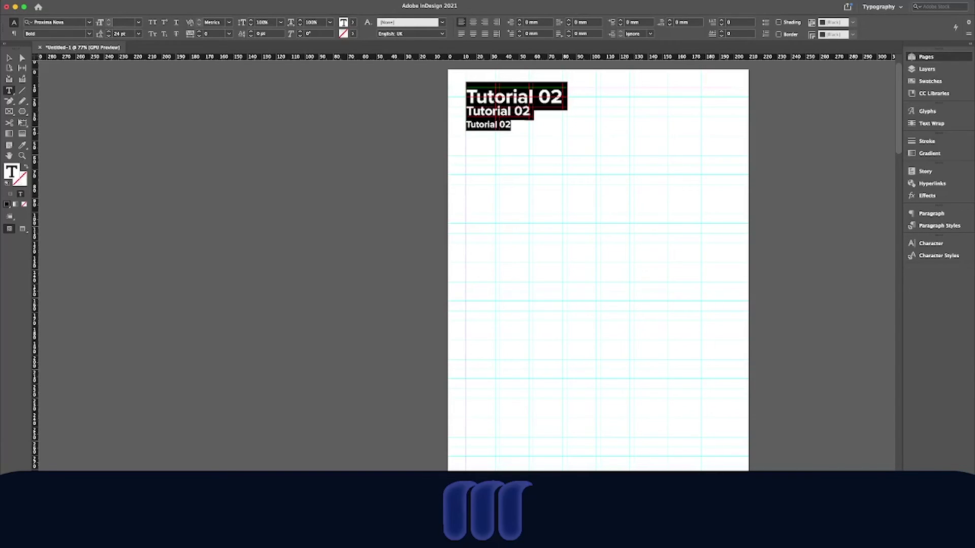
{"action": "key", "text": "Down"}
{"action": "key", "text": "Down"}
{"action": "key", "text": "Down"}
{"action": "key", "text": "Down"}
{"action": "key", "text": "Down"}
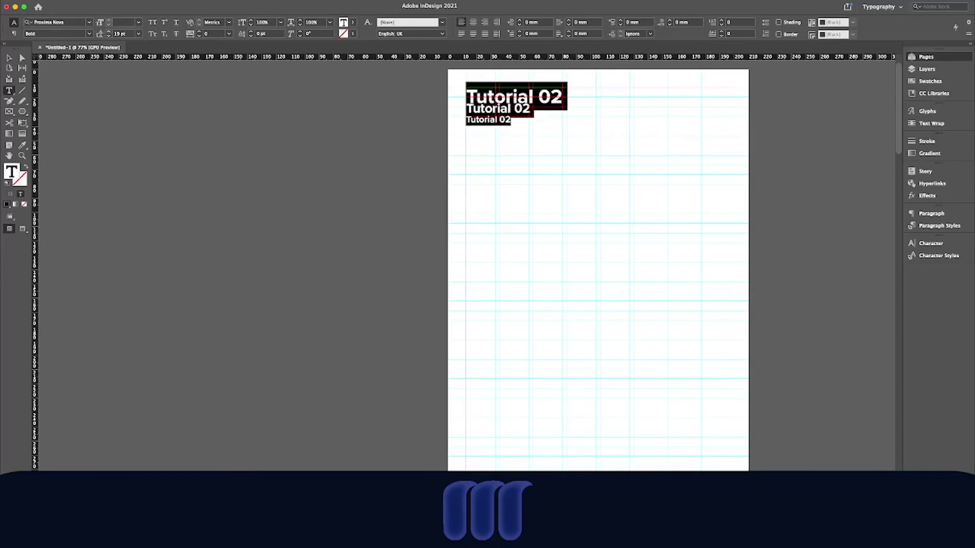
{"action": "key", "text": "Up"}
{"action": "key", "text": "Up"}
{"action": "key", "text": "Up"}
{"action": "key", "text": "Up"}
{"action": "key", "text": "Up"}
{"action": "key", "text": "Up"}
{"action": "key", "text": "Up"}
{"action": "key", "text": "Up"}
{"action": "key", "text": "Up"}
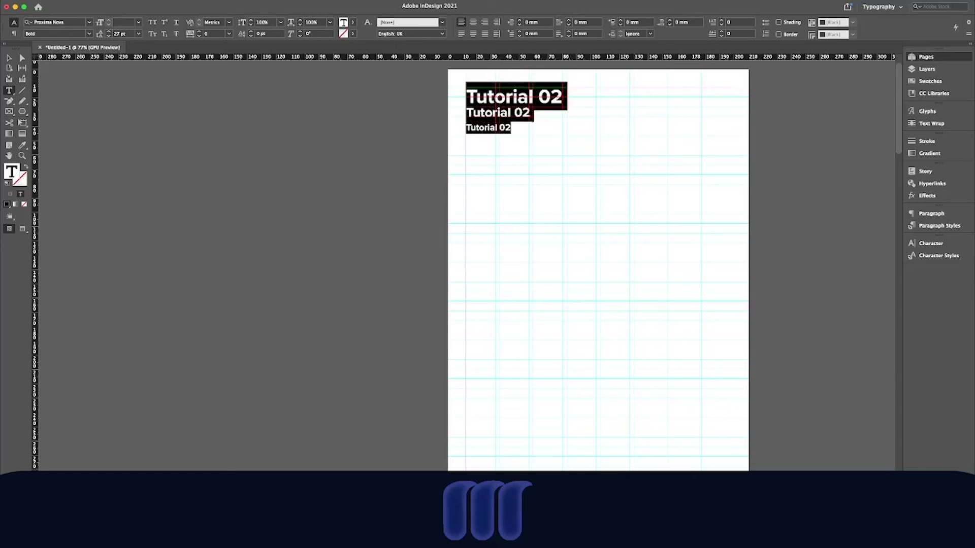
- Reduce the leading of the third "Tutorial 02" line to 19 pt
{"action": "left_click_drag", "start_coordinate": [517, 128], "coordinate": [441, 128]}
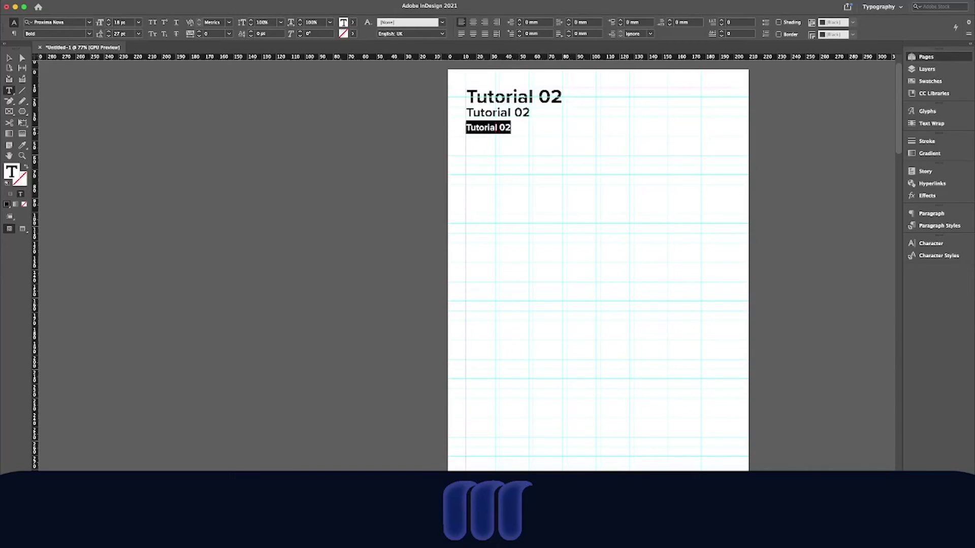
{"action": "key", "text": "Down"}
{"action": "key", "text": "Down"}
{"action": "key", "text": "Down"}
{"action": "key", "text": "Down"}
{"action": "key", "text": "Down"}
{"action": "key", "text": "Down"}
{"action": "key", "text": "Down"}
{"action": "key", "text": "Down"}
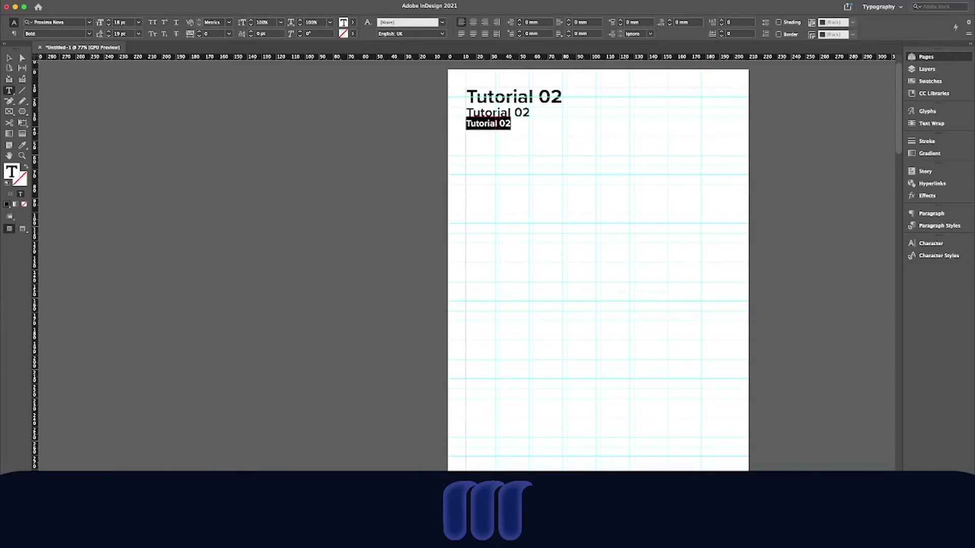
- Check the spacing of the three text lines with guides hidden and in preview, and restore the guides
{"action": "key", "text": "Escape"}
{"action": "key", "text": "w"}
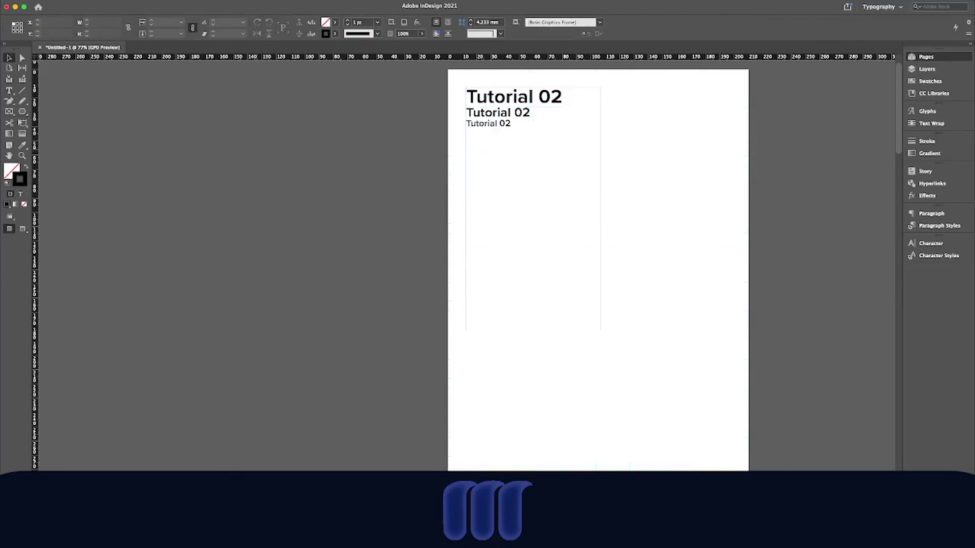
{"action": "key", "text": "w"}
{"action": "key", "text": "w"}
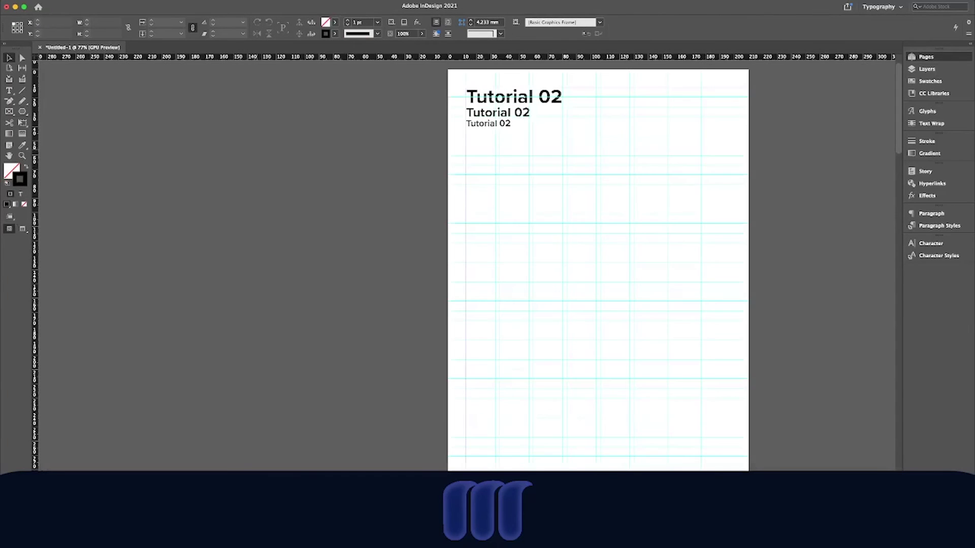
{"action": "key", "text": "t"}
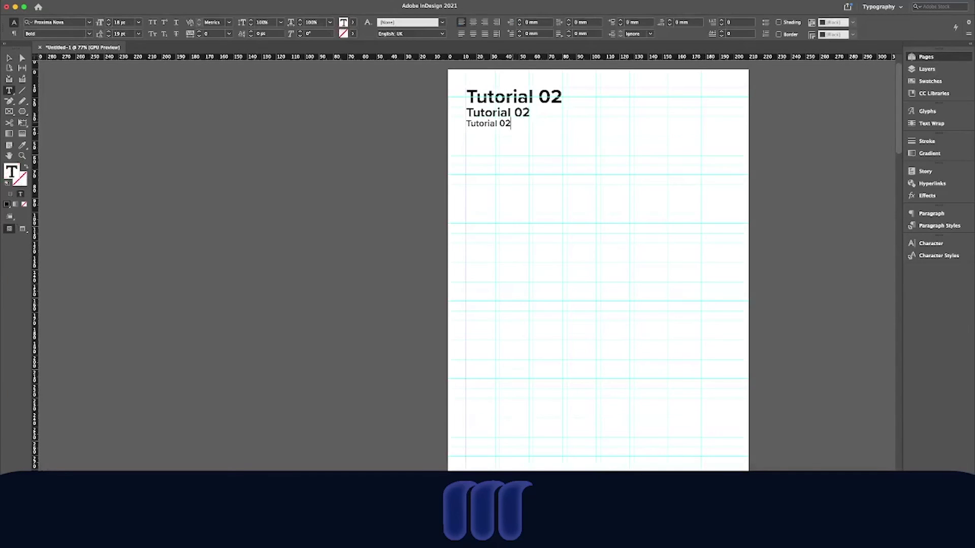
{"action": "key", "text": "ctrl+a"}
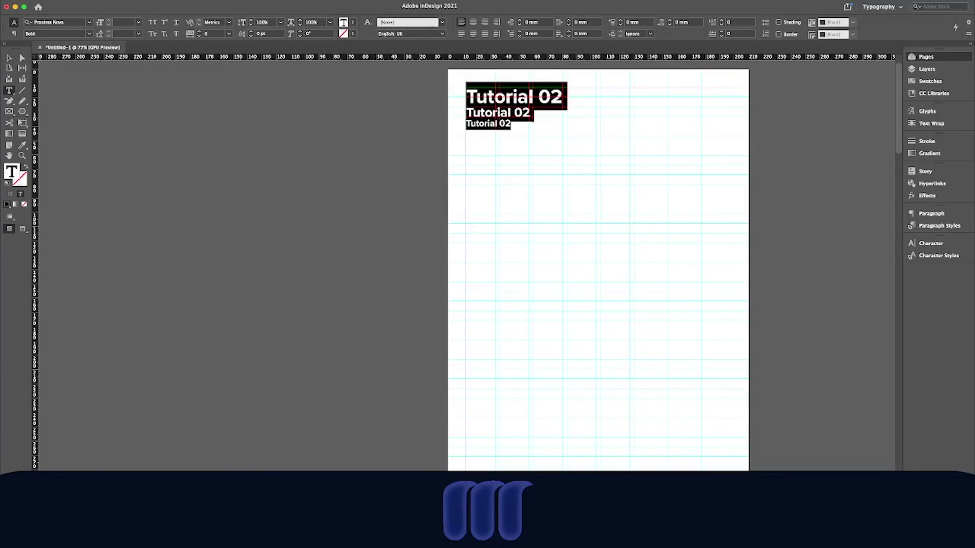
{"action": "key", "text": "Escape"}
{"action": "key", "text": "super+shift+a"}
{"action": "key", "text": "super+semicolon"}
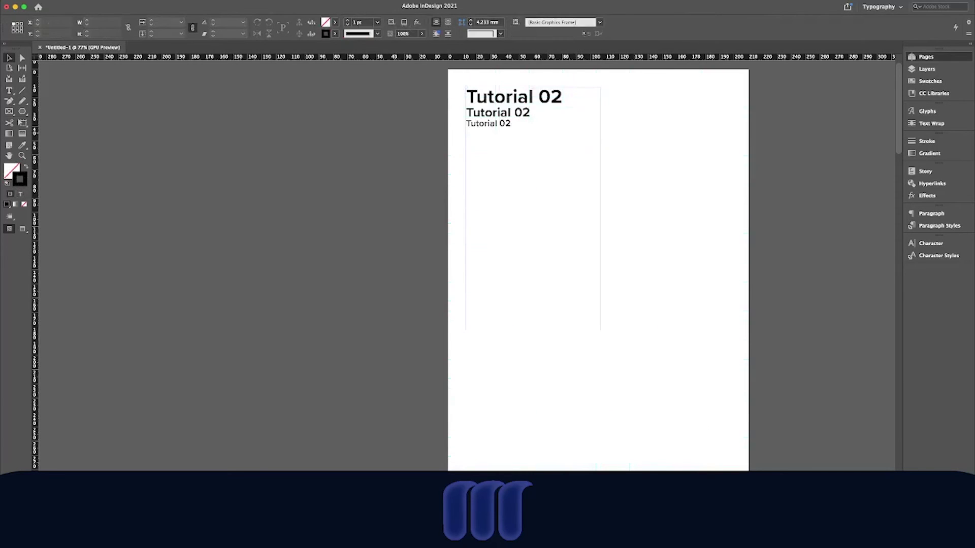
{"action": "key", "text": "w"}
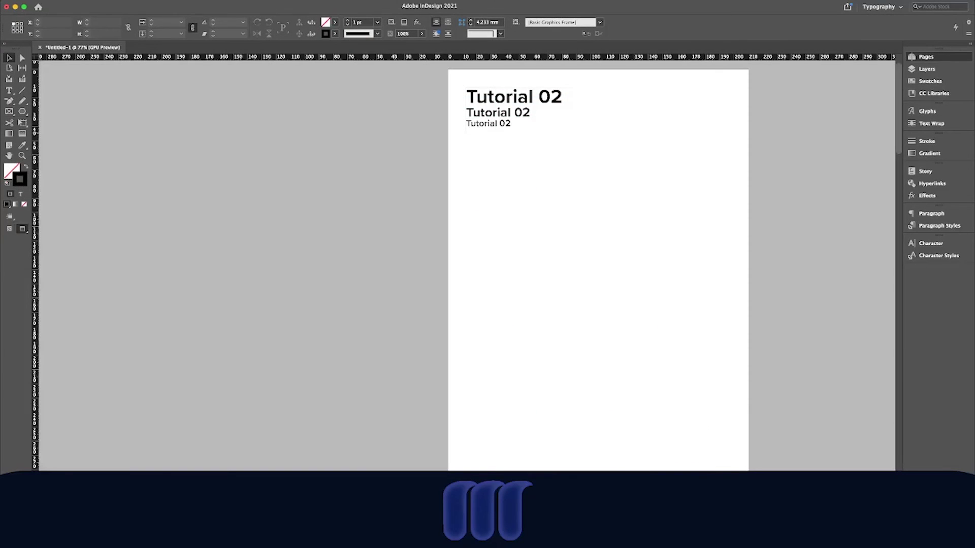
{"action": "key", "text": "w"}
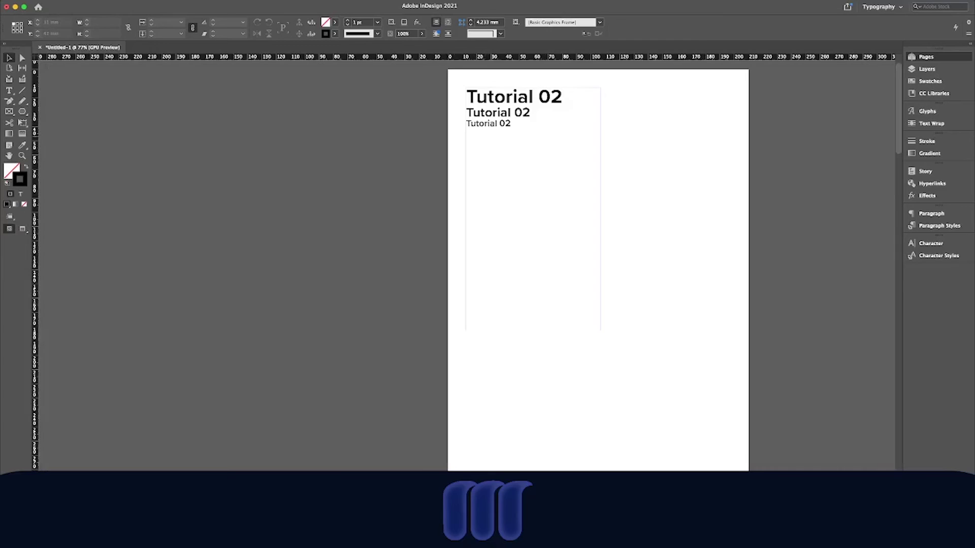
{"action": "key", "text": "super+semicolon"}
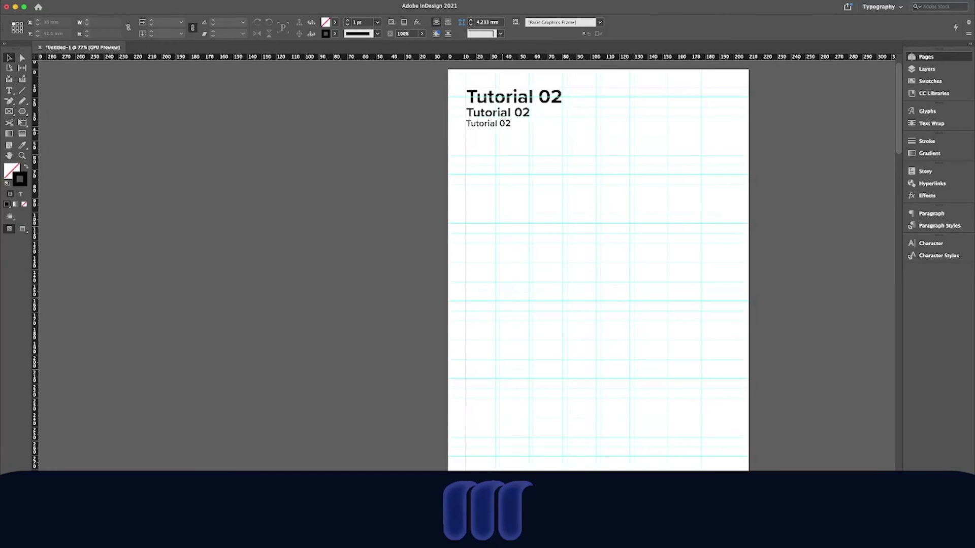
- Delete the text frame with the three "Tutorial 02" lines from the first page
{"action": "key", "text": "super+a"}
{"action": "key", "text": "Delete"}
{"action": "scroll", "coordinate": [503, 137], "scroll_direction": "right", "scroll_amount": 3}
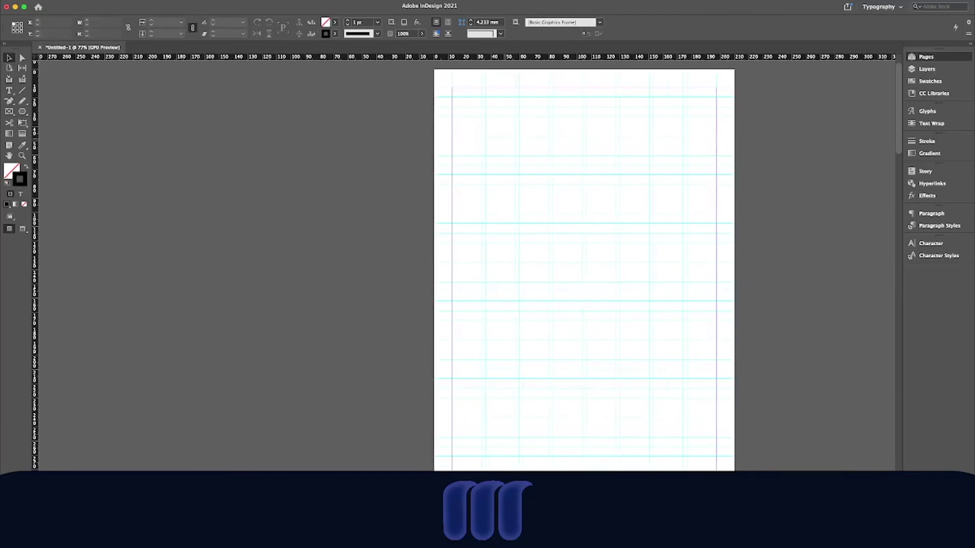
- Draw a header rectangle about 184.6 by 47.5 mm across the first page's upper margin area and fill it black
{"action": "scroll", "coordinate": [504, 137], "scroll_direction": "down", "scroll_amount": 1}
{"action": "scroll", "coordinate": [504, 137], "scroll_direction": "down", "scroll_amount": 2}
{"action": "scroll", "coordinate": [665, 275], "scroll_direction": "down", "scroll_amount": 3}
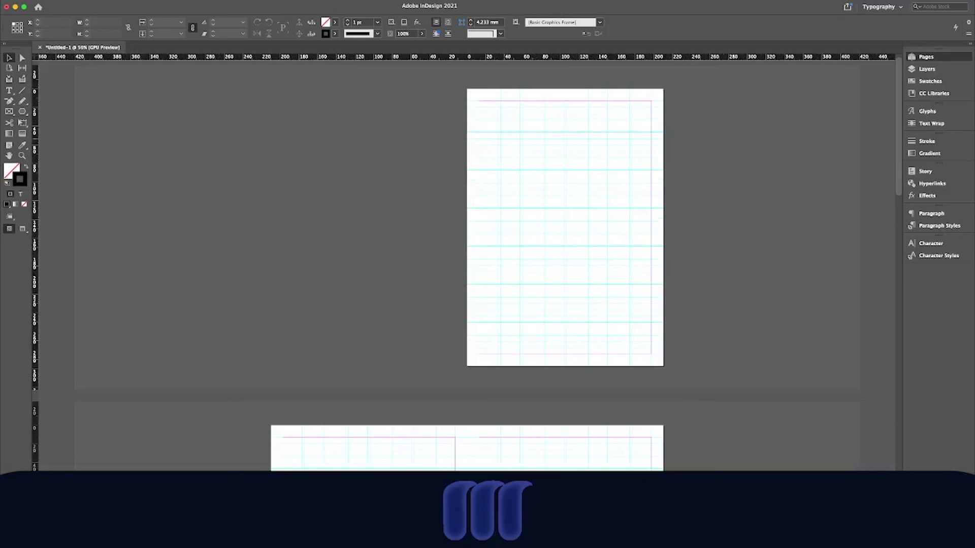
{"action": "key", "text": "l"}
{"action": "mouse_move", "coordinate": [479, 101]}
{"action": "left_mouse_down"}
{"action": "mouse_move", "coordinate": [588, 144]}
{"action": "mouse_move", "coordinate": [651, 145]}
{"action": "left_mouse_up"}
{"action": "key", "text": "v"}
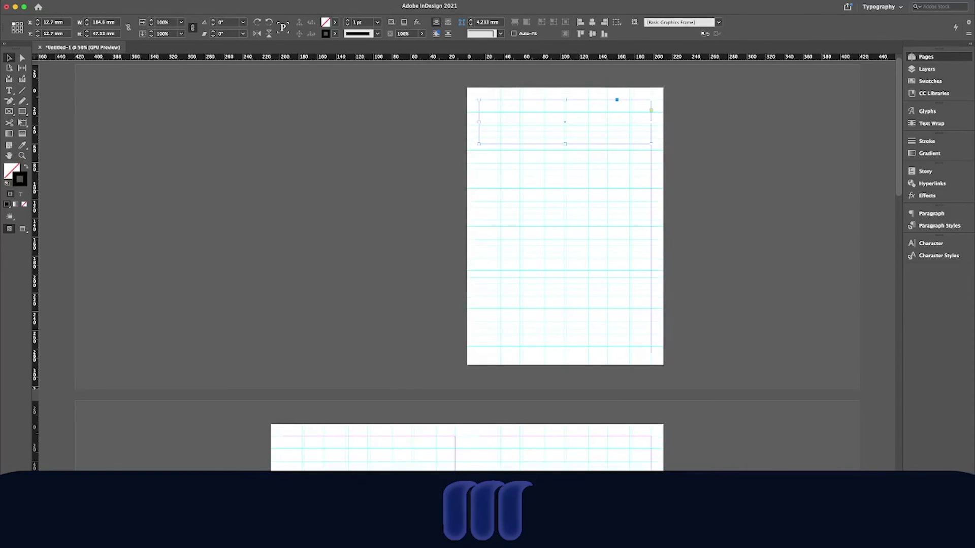
{"action": "key", "text": "shift+x"}
- Add two black column blocks below the header: a shorter right one and a left one about 90.4 by 217.3 mm reaching the bottom margin
{"action": "left_click_drag", "start_coordinate": [593, 126], "coordinate": [600, 283]}
{"action": "left_click_drag", "start_coordinate": [525, 321], "coordinate": [525, 353]}
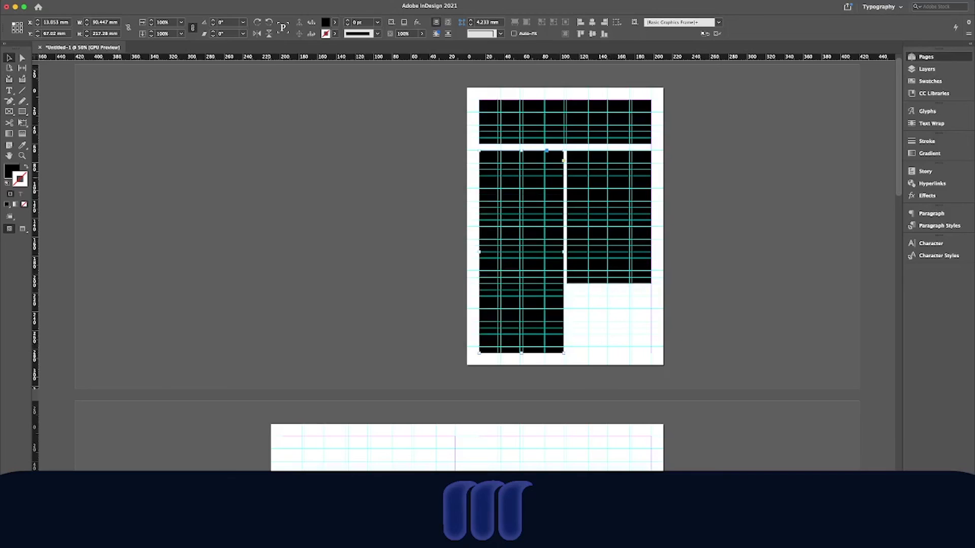
- Draw a rectangle about 90 by 68 mm beneath the shorter right column block and fill it black
{"action": "key", "text": "m"}
{"action": "left_click_drag", "start_coordinate": [567, 290], "coordinate": [651, 353]}
{"action": "scroll", "coordinate": [647, 350], "scroll_direction": "down", "scroll_amount": 1}
{"action": "key", "text": "v"}
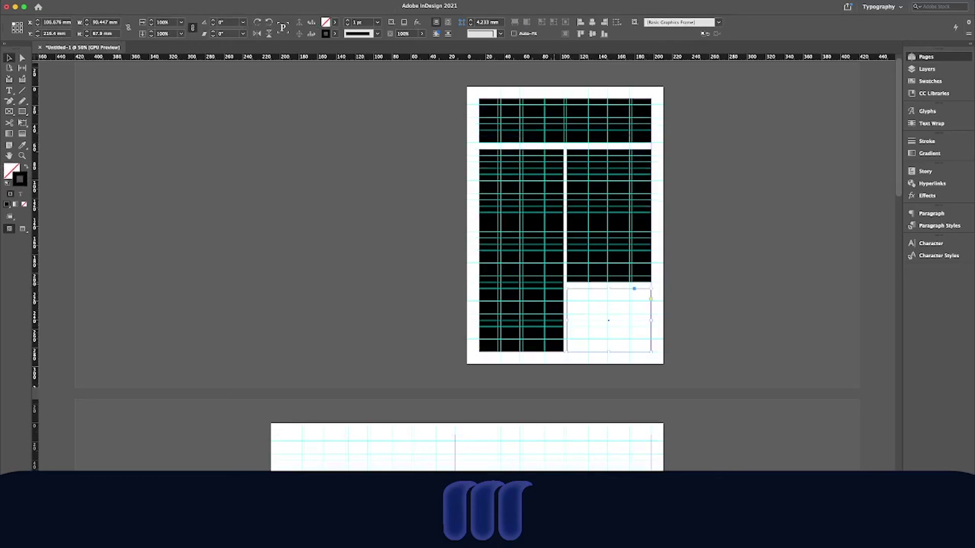
{"action": "key", "text": "shift+x"}
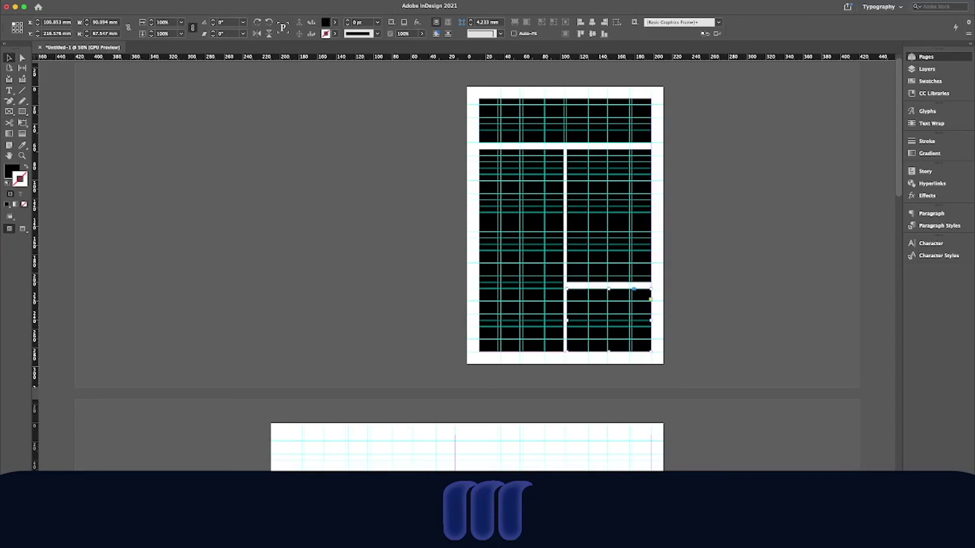
- Select all the layout blocks on the first page and change their fill to cyan blue
{"action": "key", "text": "super+a"}
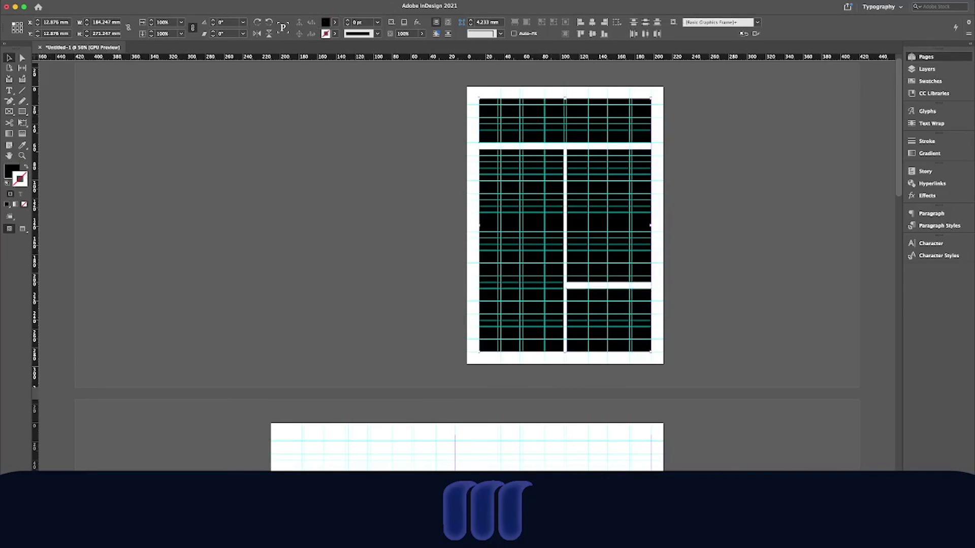
{"action": "key", "text": "x"}
{"action": "left_click", "coordinate": [270, 95]}
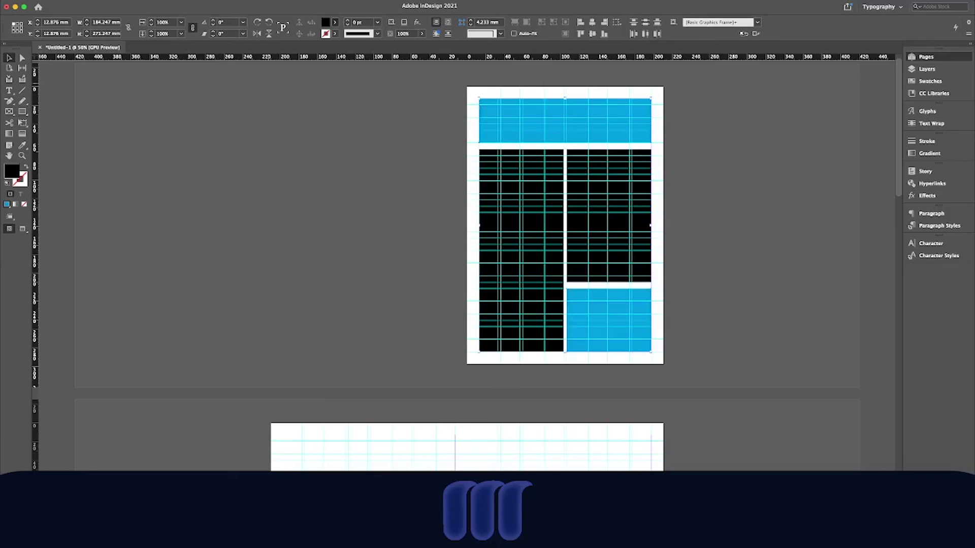
- Change the fill of the two black column blocks below the header on the first page to green
{"action": "left_click", "coordinate": [635, 218]}
{"action": "left_click", "coordinate": [528, 223], "text": "shift"}
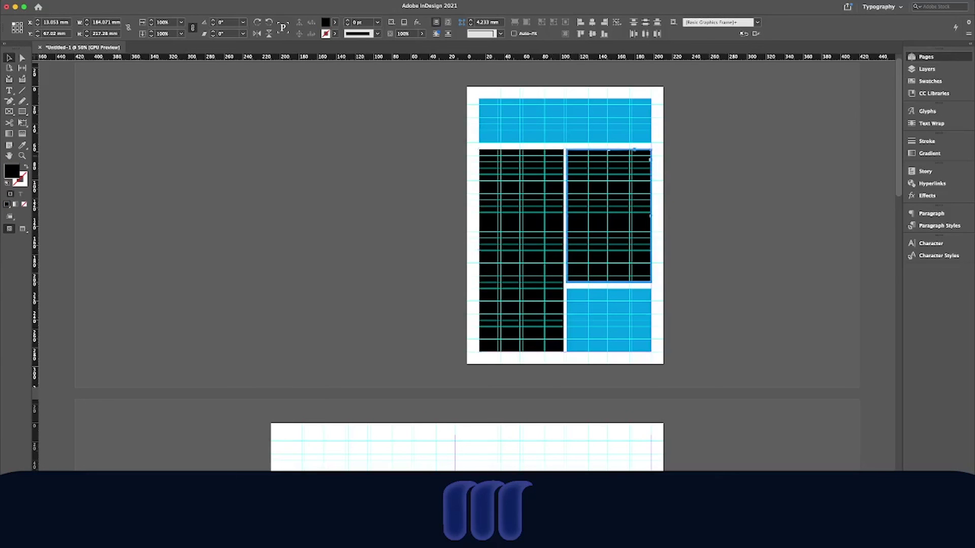
{"action": "left_click", "coordinate": [608, 218]}
{"action": "left_click", "coordinate": [271, 134]}
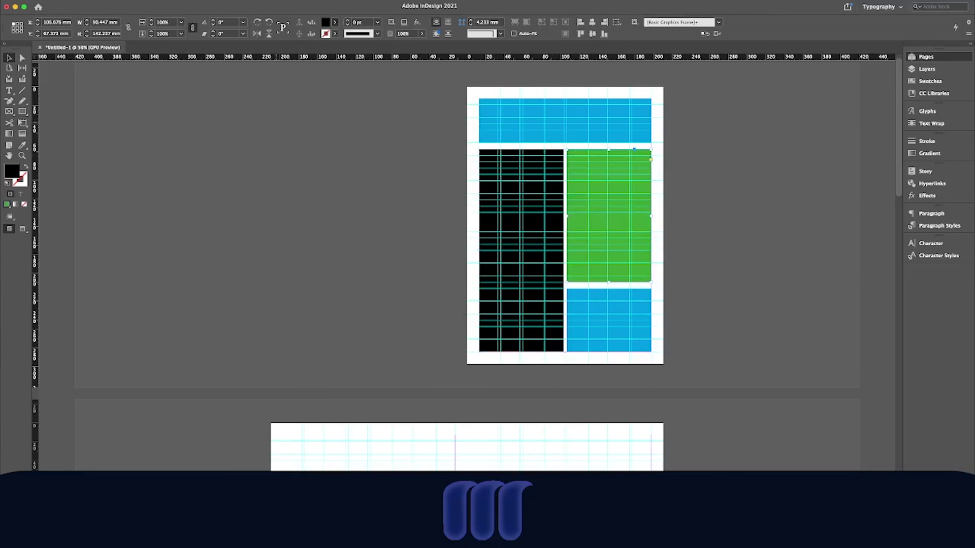
{"action": "left_click", "coordinate": [523, 162]}
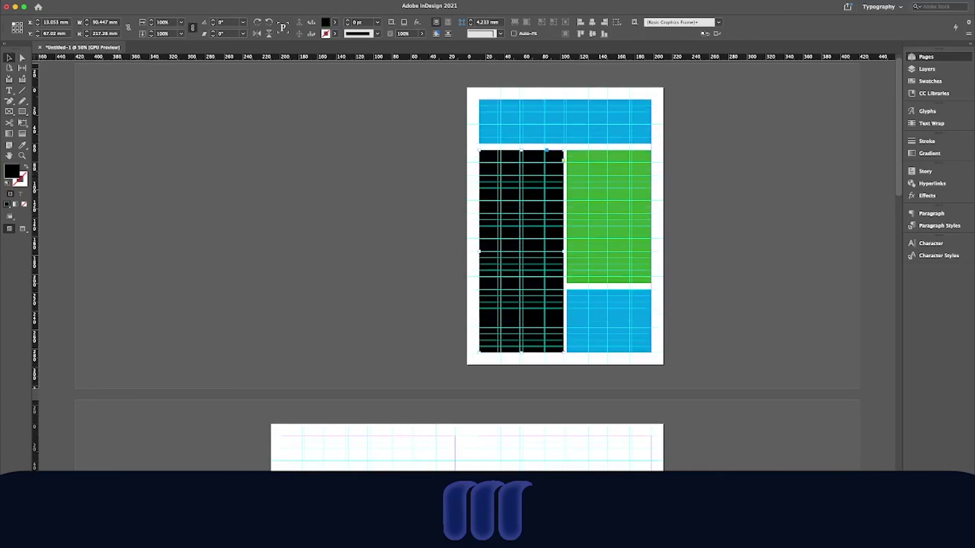
{"action": "left_click", "coordinate": [272, 133]}
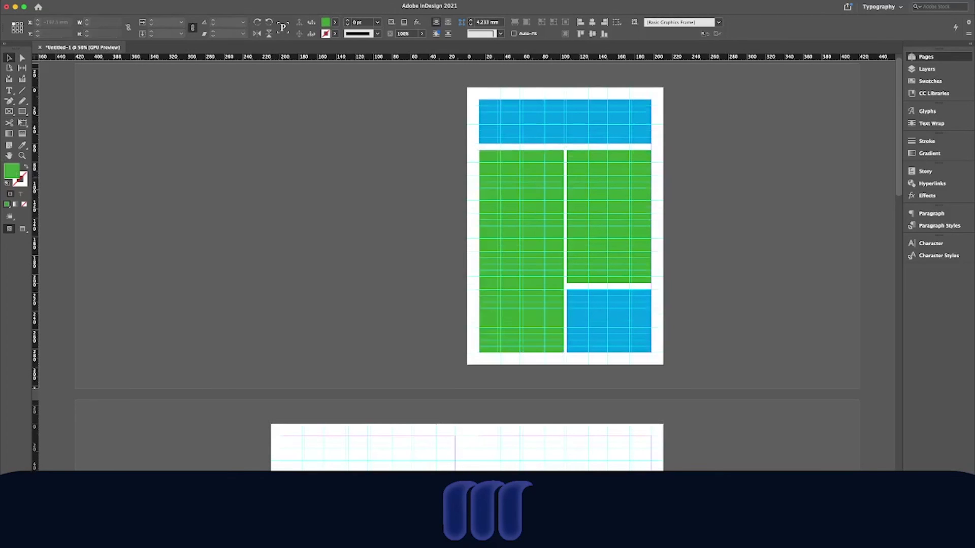
{"action": "left_click", "coordinate": [285, 178]}
- Preview the first page's colour-blocked layout without guides, select the header block, and return to the normal view with the grid shown
{"action": "scroll", "coordinate": [285, 178], "scroll_direction": "up", "scroll_amount": 1}
{"action": "key", "text": "w"}
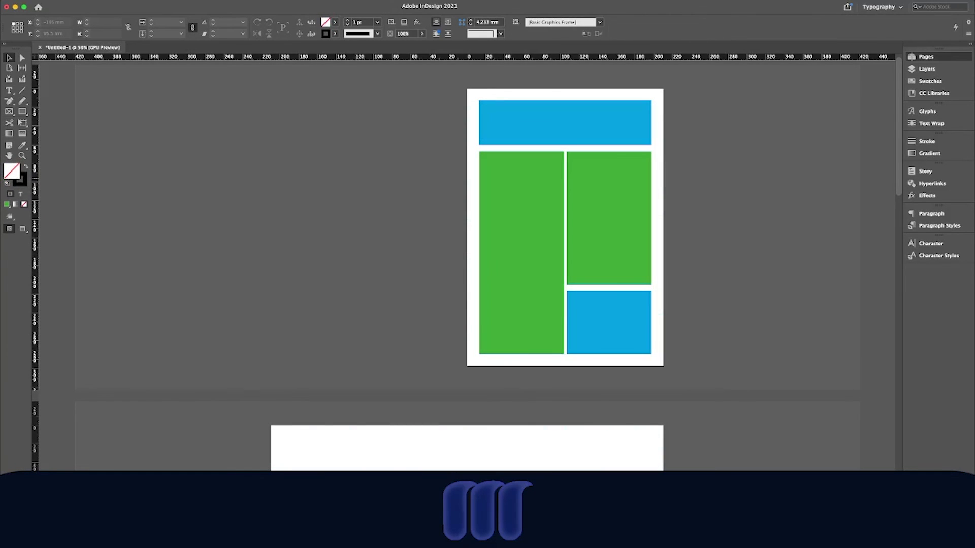
{"action": "key", "text": "w"}
{"action": "key", "text": "w"}
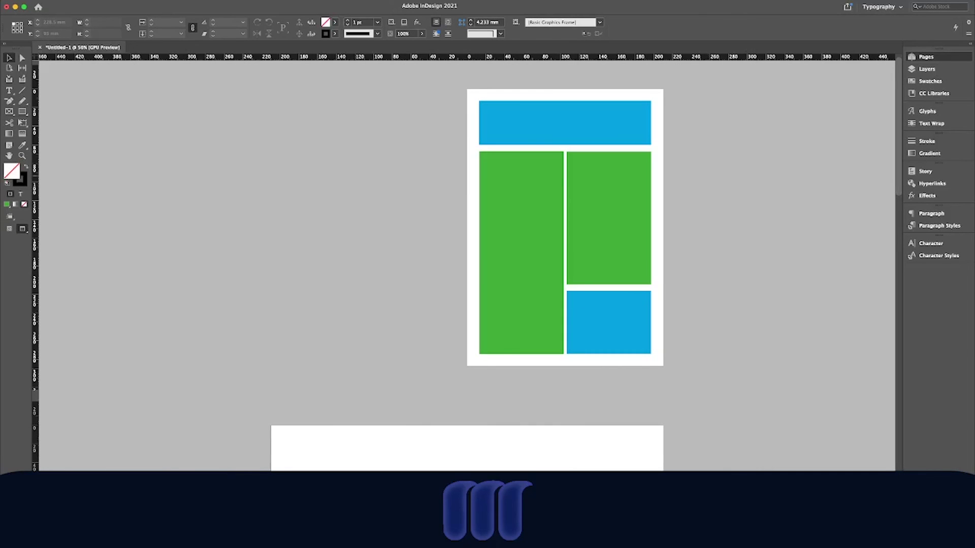
{"action": "left_click", "coordinate": [564, 122]}
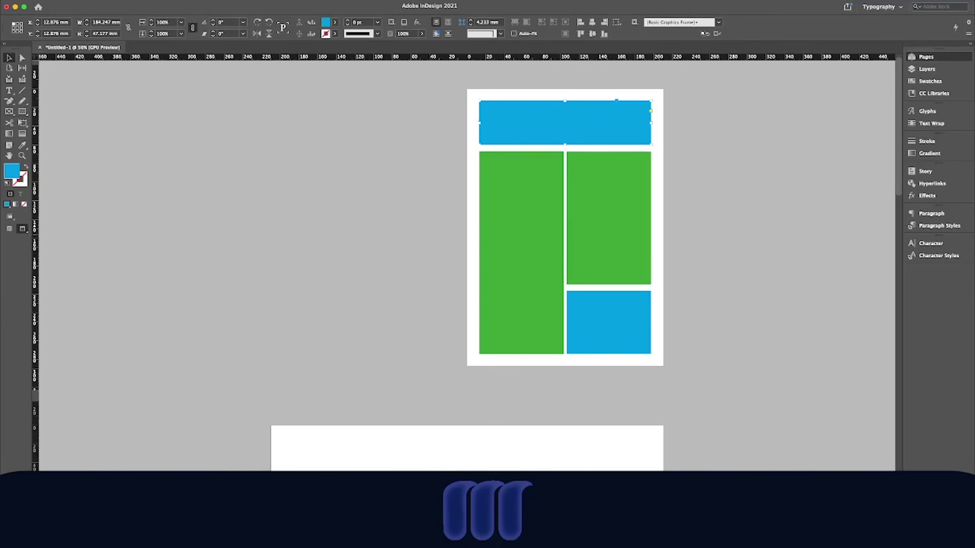
{"action": "key", "text": "w"}
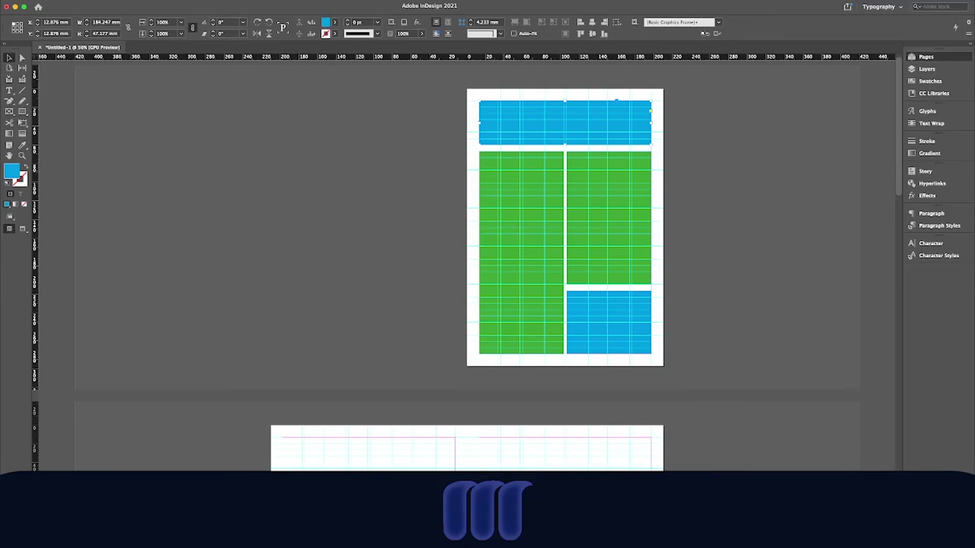